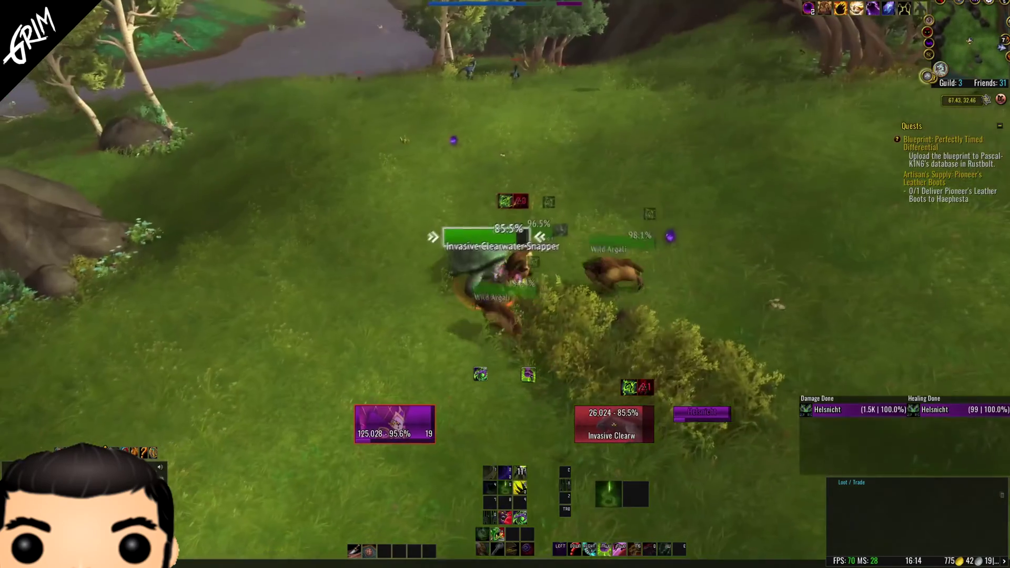
# Attack the Invasive Clearwater Snapper with two ability-3 casts, bringing it to about 55% health
pyautogui.press('3')
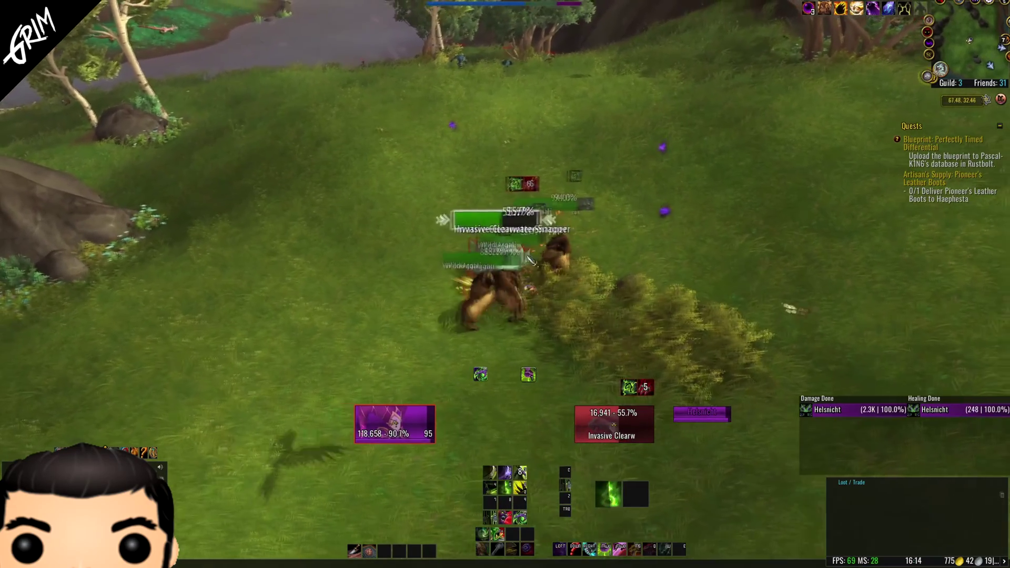
pyautogui.press('3')
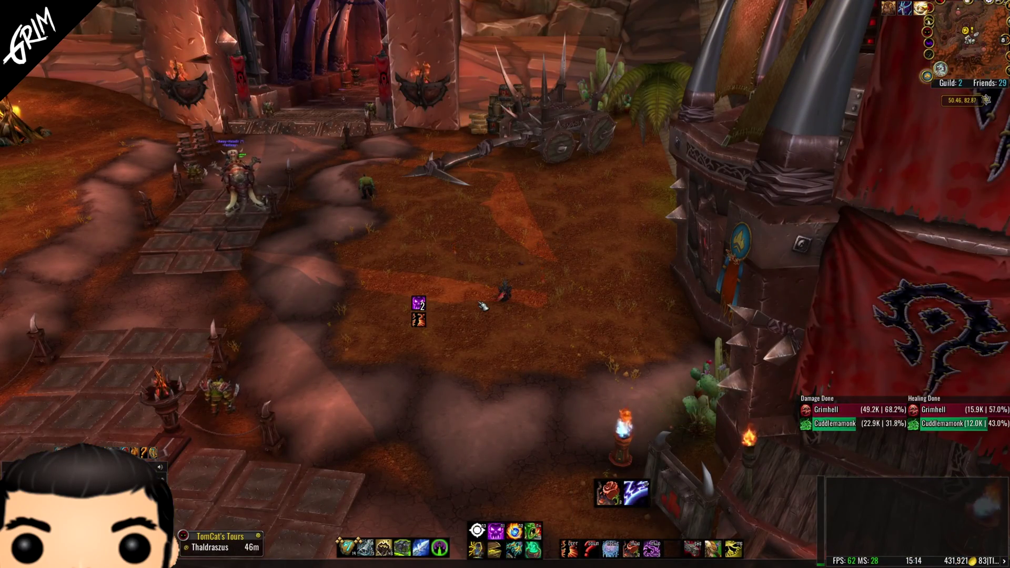
# Open WeakAuras and select the Nuke Trinket aura in the aura list
pyautogui.hotkey('ctrl', 'w')
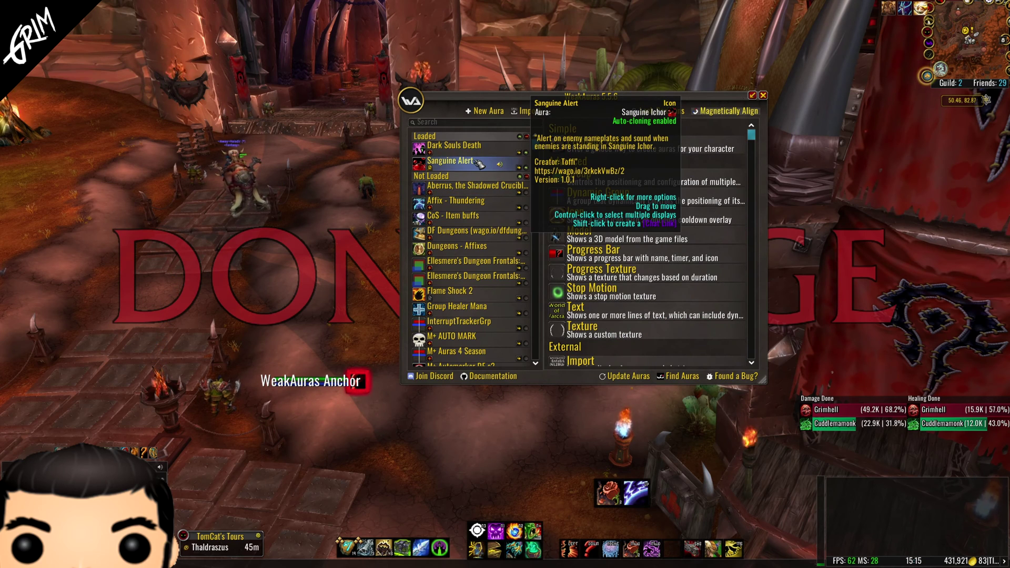
pyautogui.scroll(-1, 479, 170)
pyautogui.scroll(-1, 479, 170)
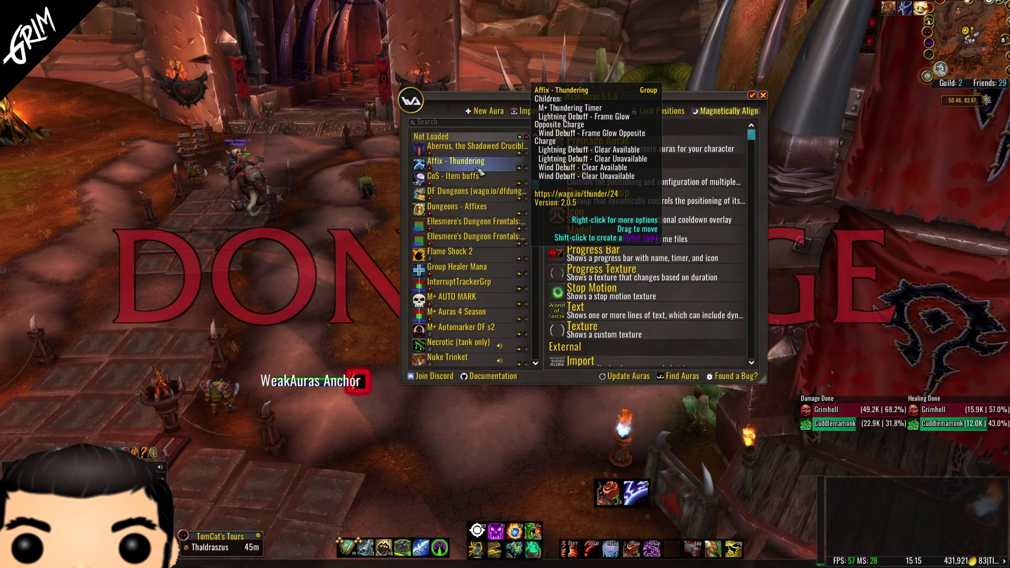
pyautogui.click(463, 358)
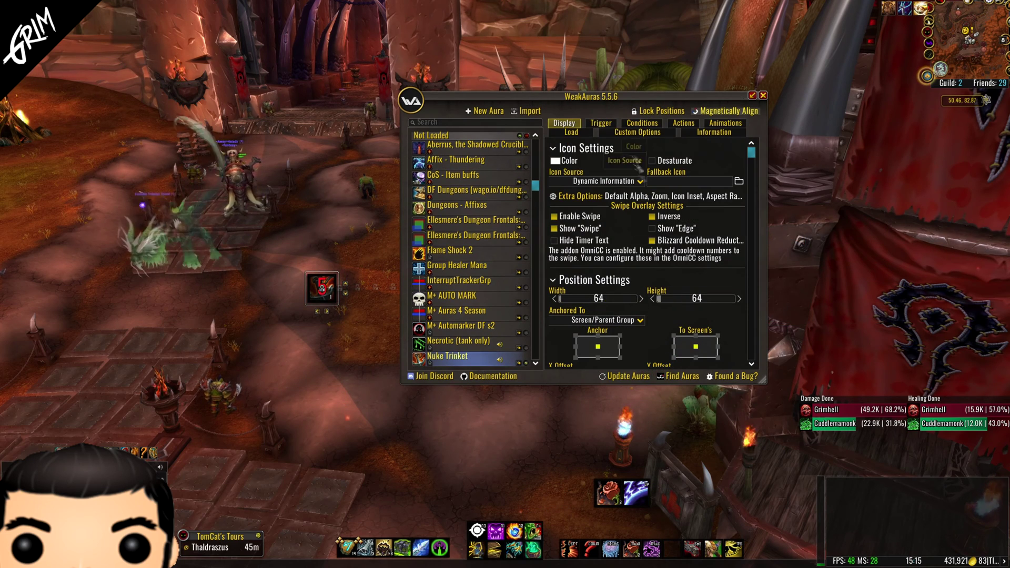
# Review the Trigger tab, keeping the item trigger subtype on Cooldown Progress (Slot)
pyautogui.click(603, 123)
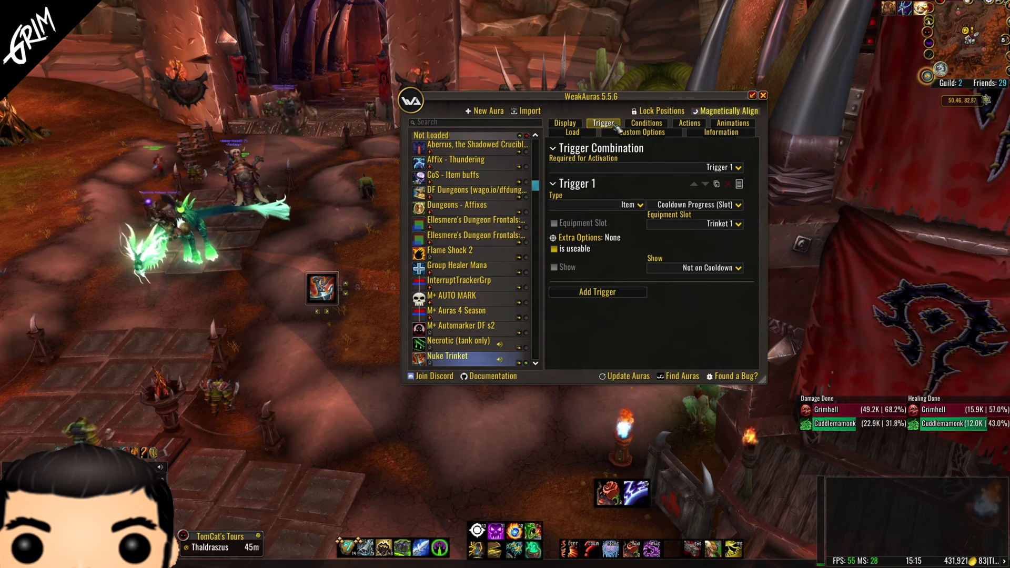
pyautogui.click(640, 205)
pyautogui.click(640, 205)
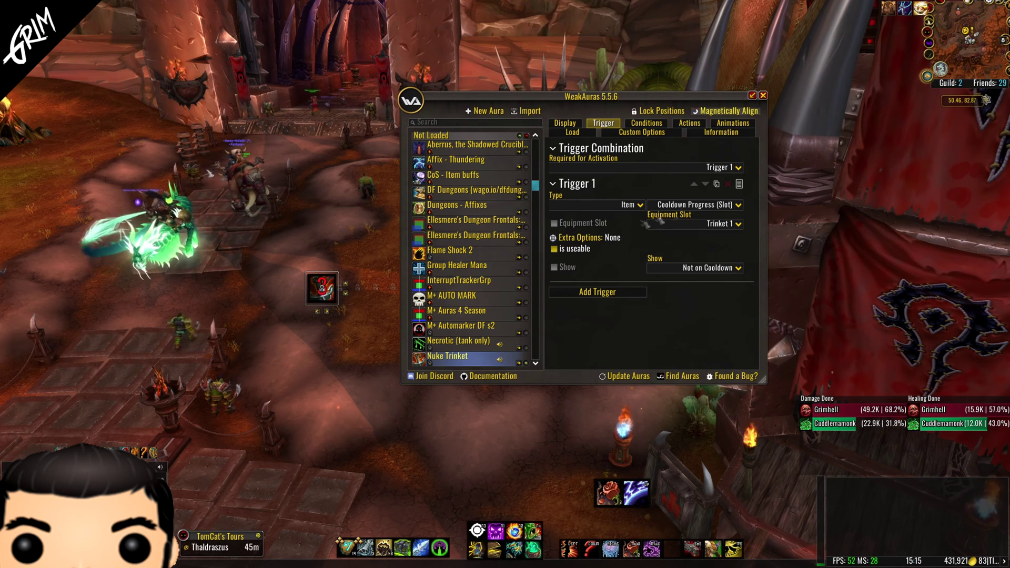
pyautogui.click(739, 205)
pyautogui.click(740, 209)
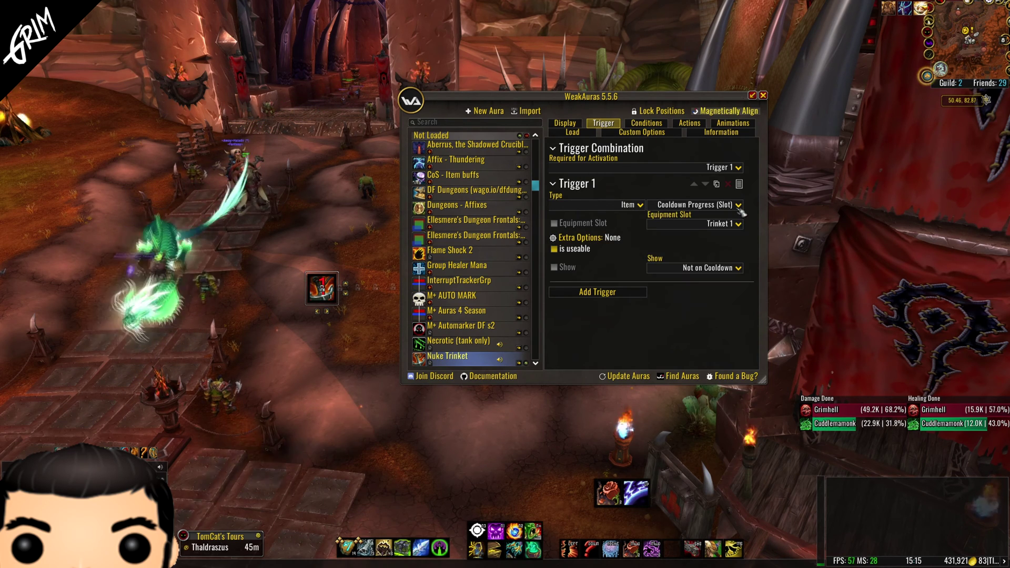
# Check equipped trinkets on the character sheet, then show the aura's Load conditions
pyautogui.press('c')
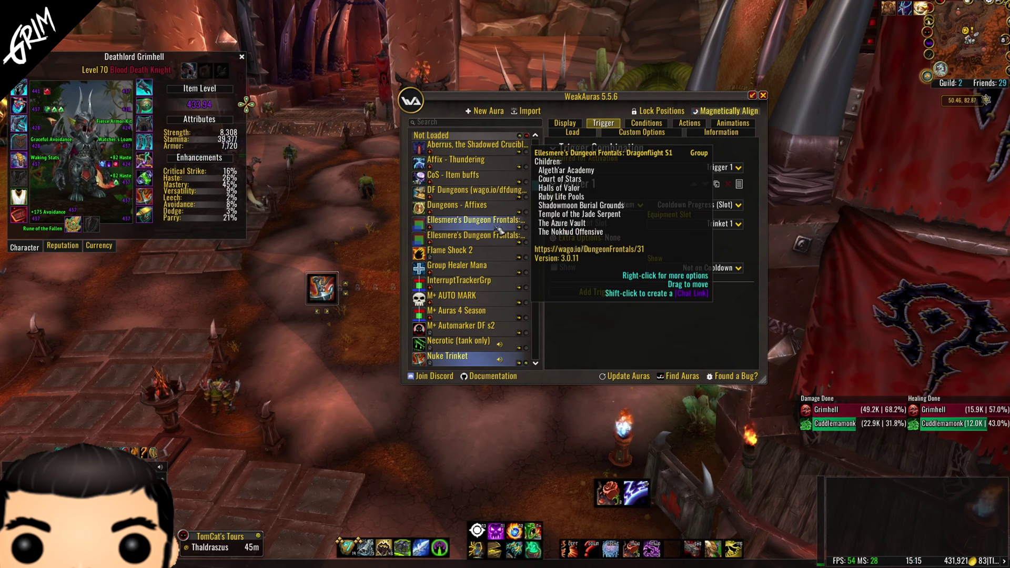
pyautogui.click(242, 57)
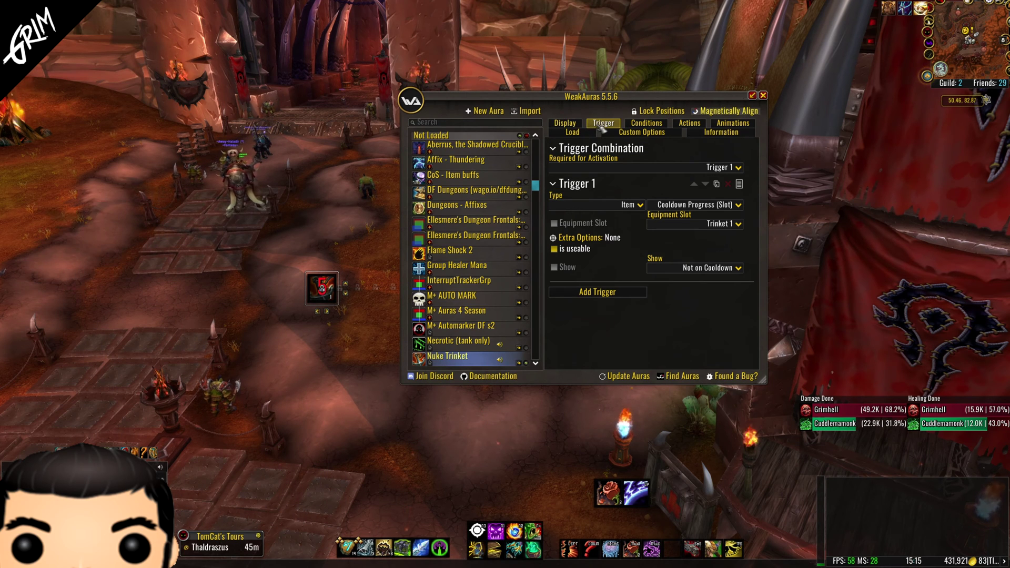
pyautogui.click(574, 132)
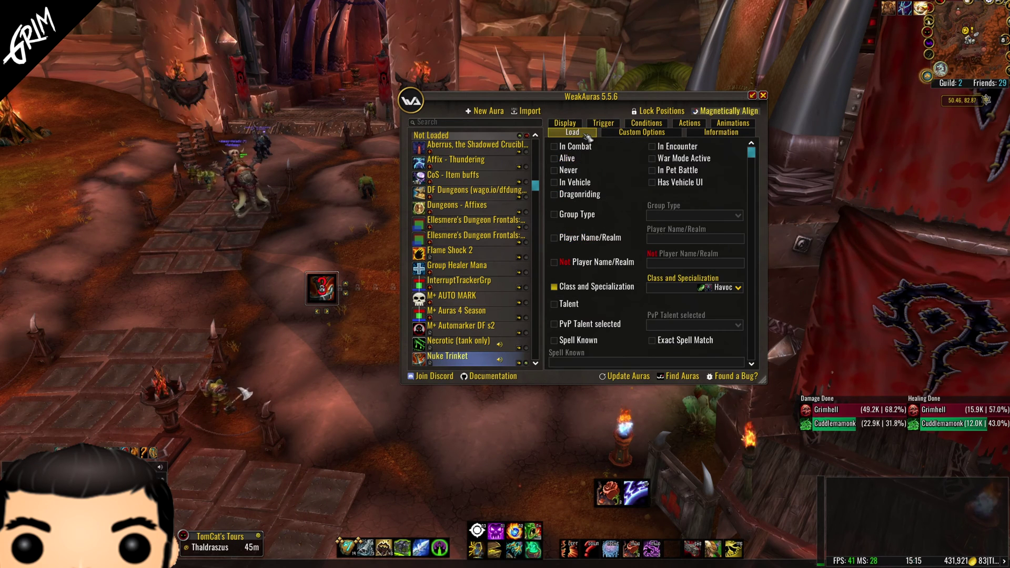
# Change the Class and Specialization load condition from Havoc to Blood
pyautogui.click(738, 288)
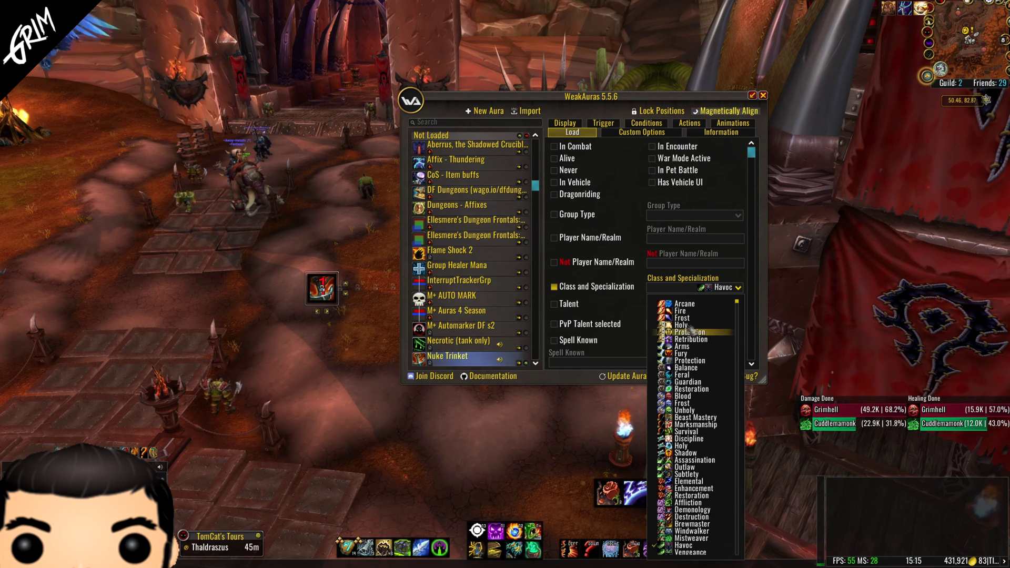
pyautogui.click(683, 396)
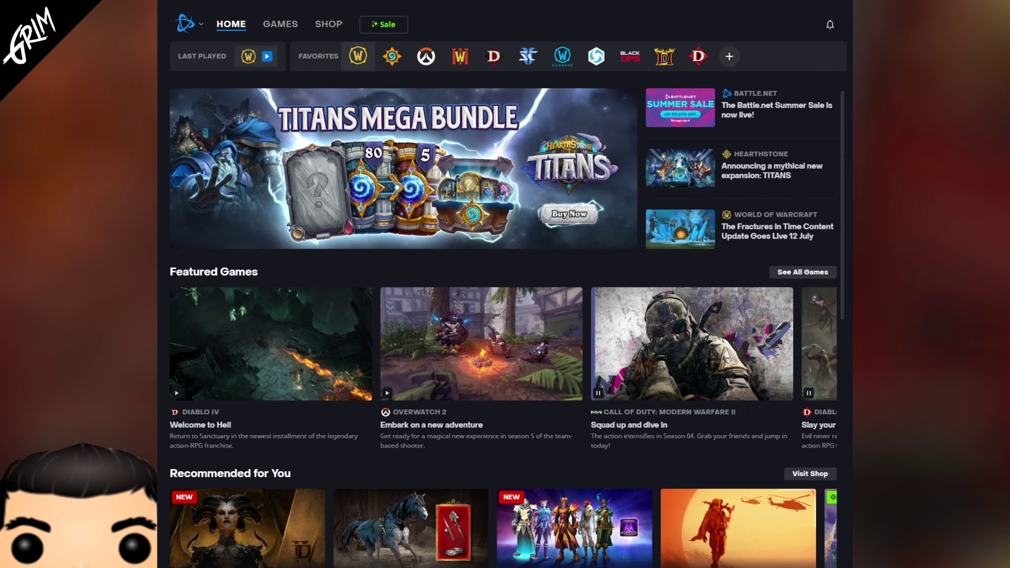
# Use Show in Explorer from World of Warcraft's gear menu to open its install folder
pyautogui.click(358, 55)
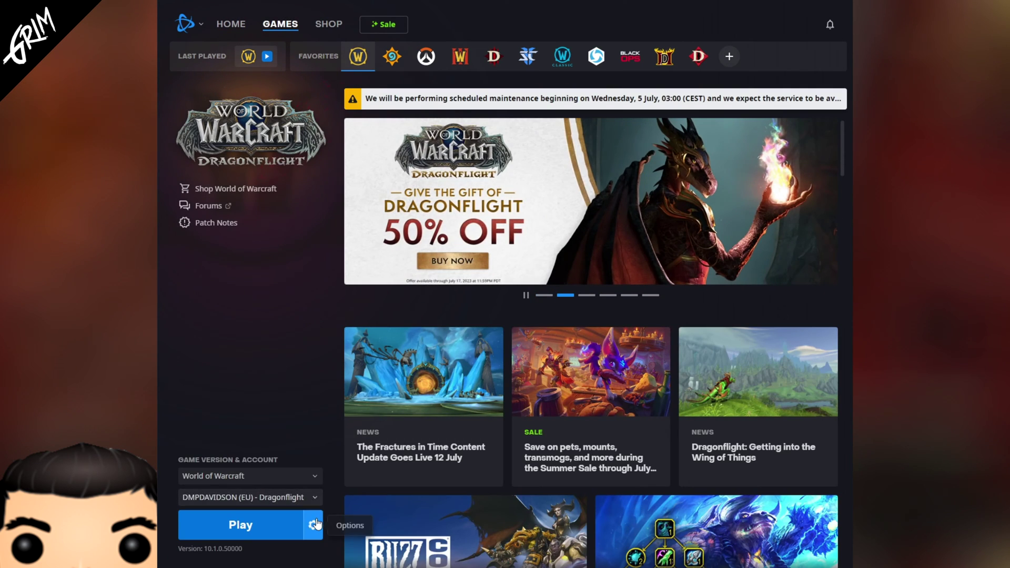
pyautogui.click(314, 525)
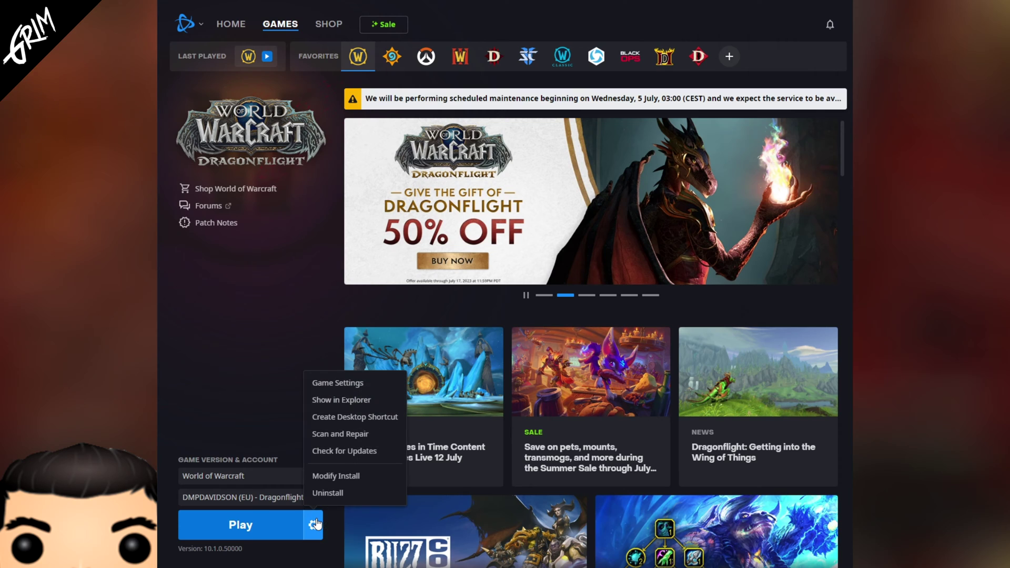
pyautogui.click(347, 401)
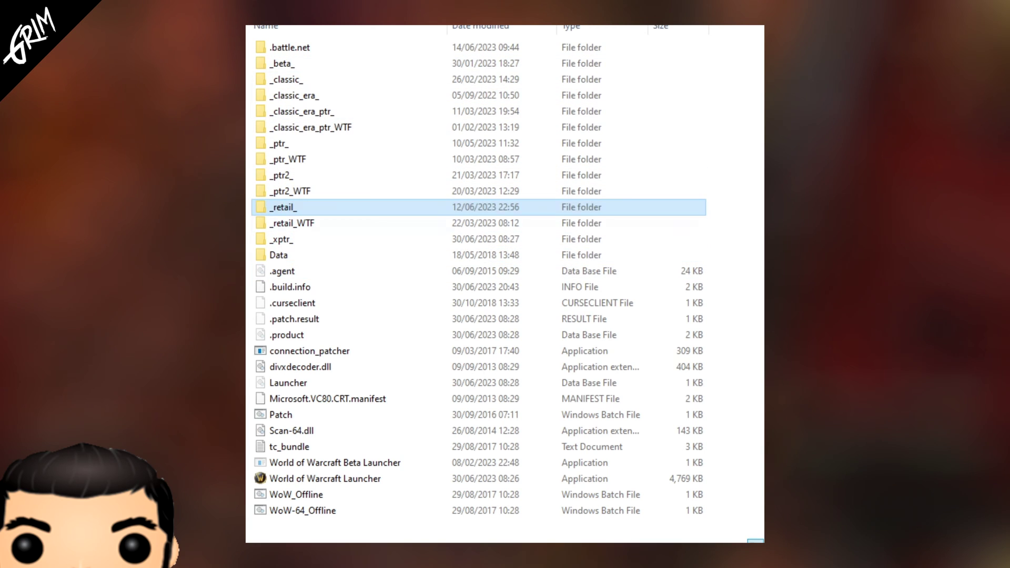
# Browse through _retail_, Interface and AddOns, then open the Custom folder
pyautogui.doubleClick(309, 211)
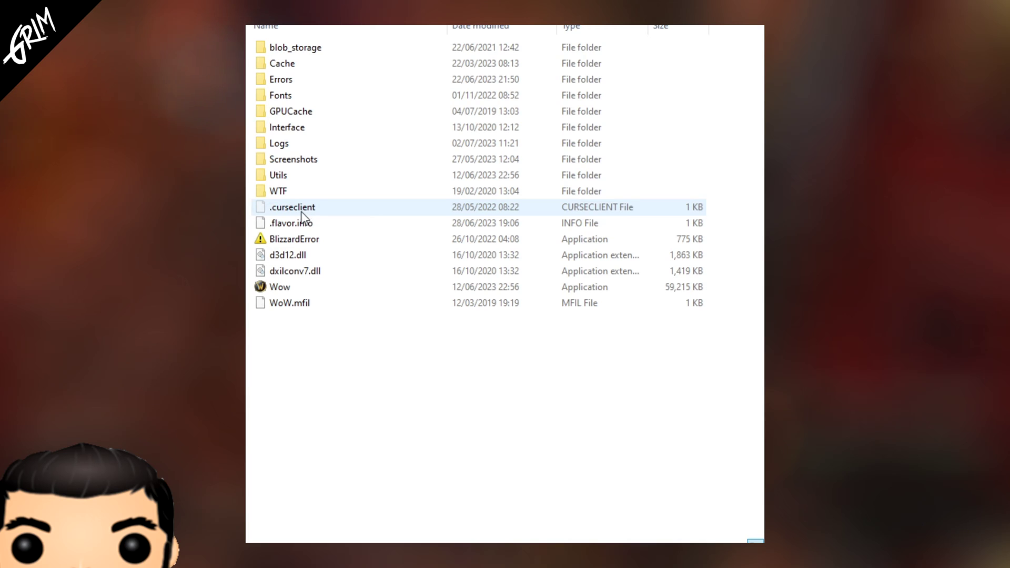
pyautogui.doubleClick(289, 132)
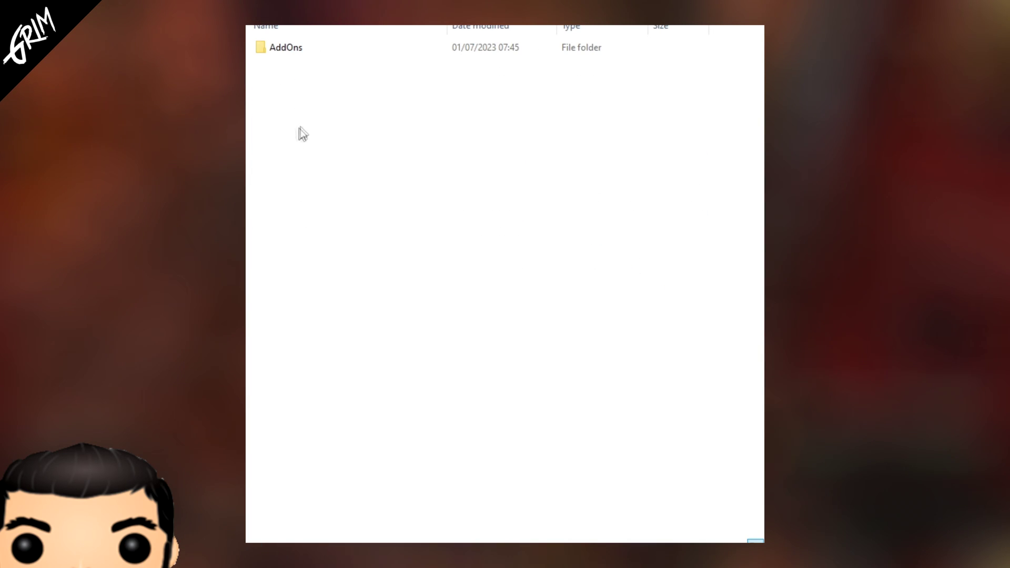
pyautogui.doubleClick(287, 48)
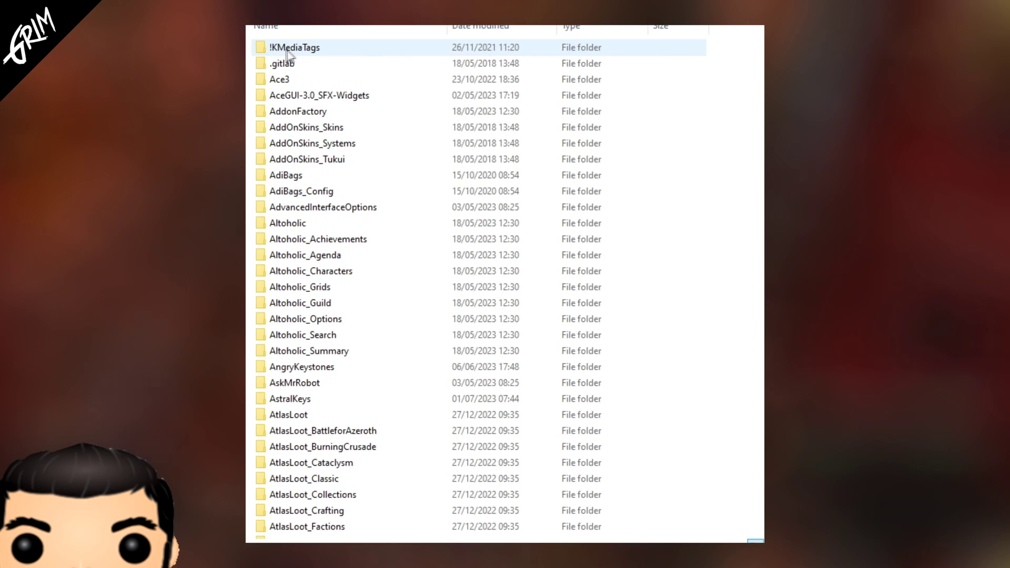
pyautogui.scroll(-20, 347, 129)
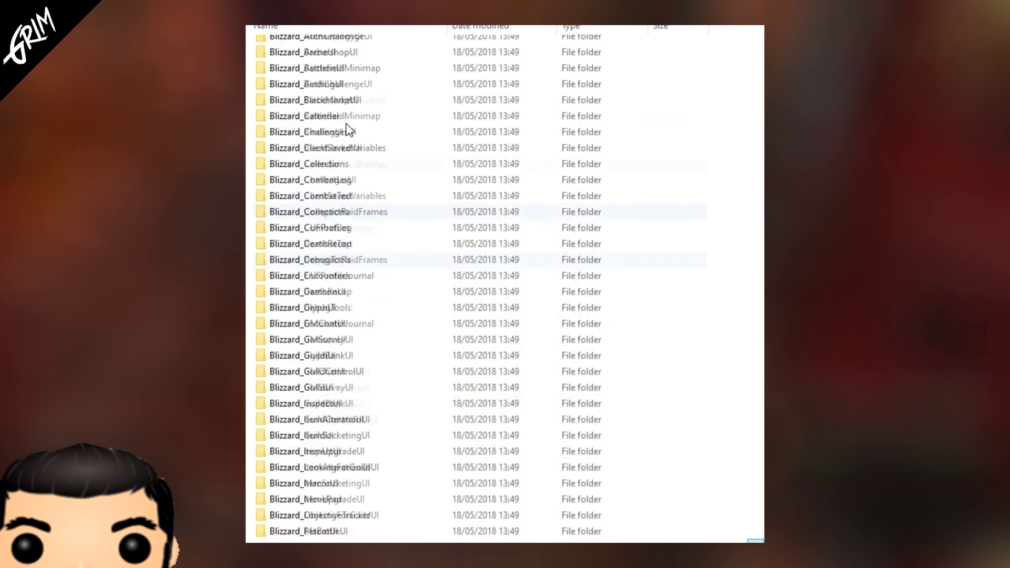
pyautogui.scroll(-15, 347, 125)
pyautogui.scroll(-10, 345, 123)
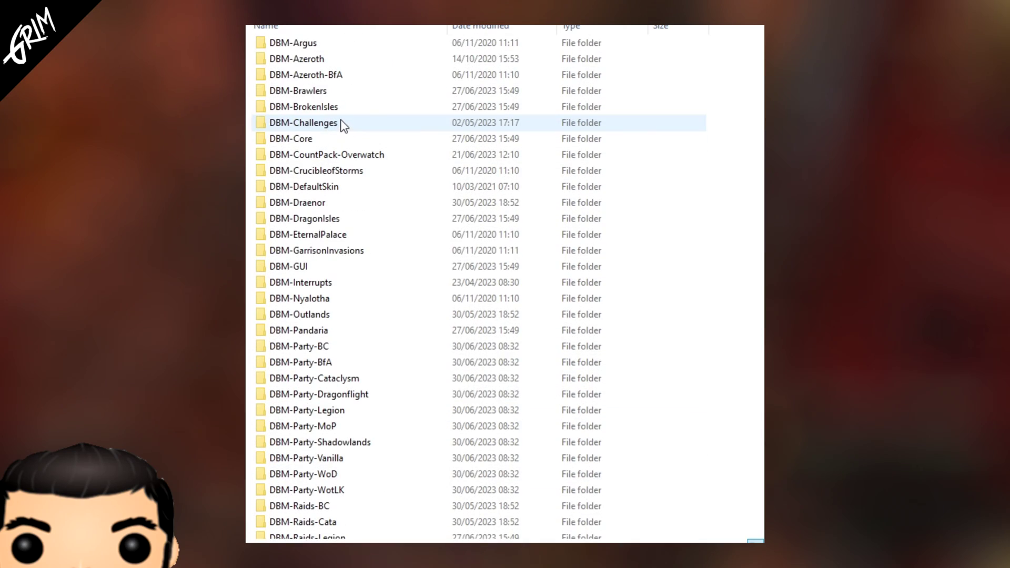
pyautogui.scroll(15, 347, 284)
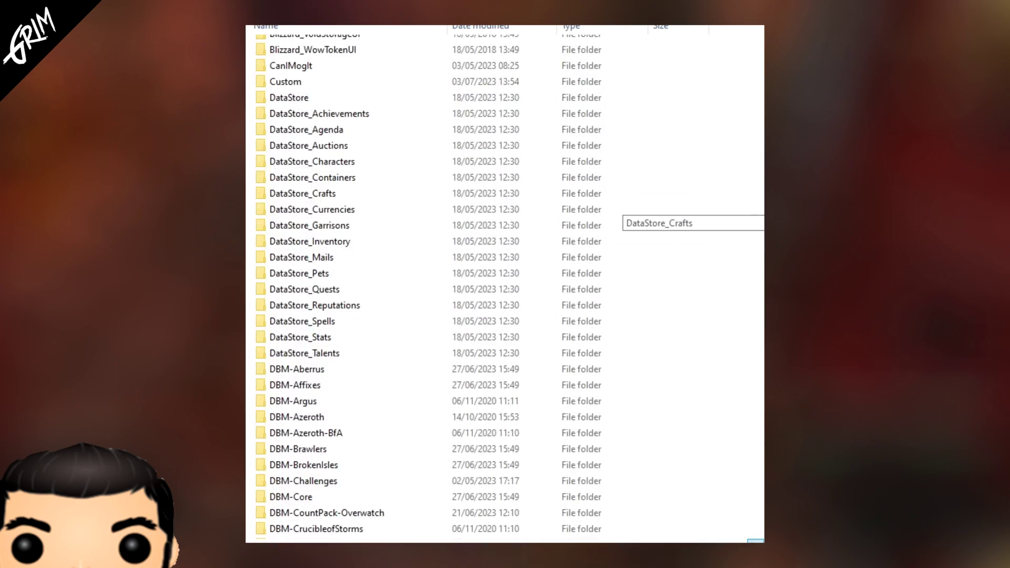
pyautogui.scroll(3, 348, 284)
pyautogui.click(278, 400)
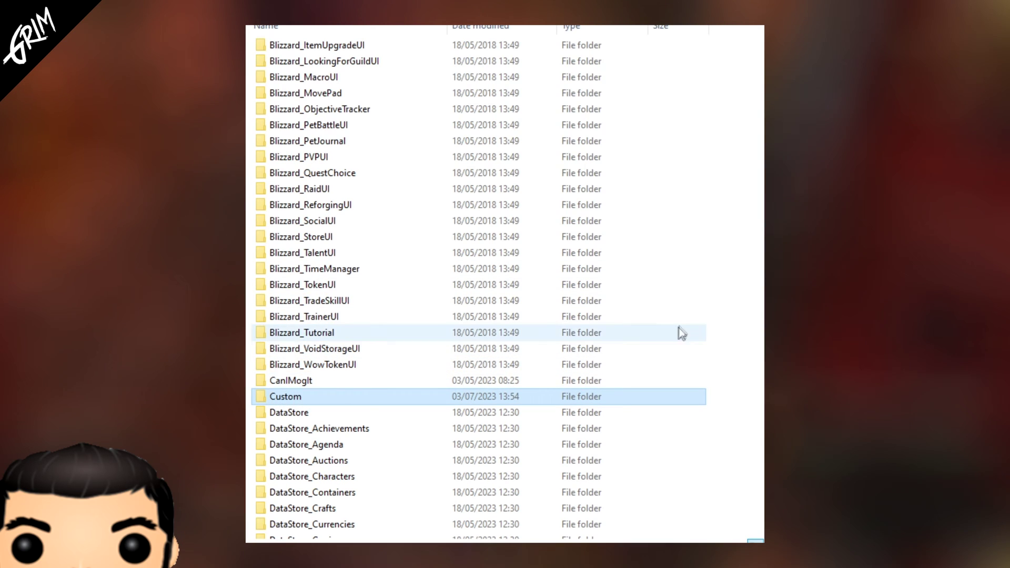
pyautogui.scroll(-5, 280, 172)
pyautogui.doubleClick(280, 173)
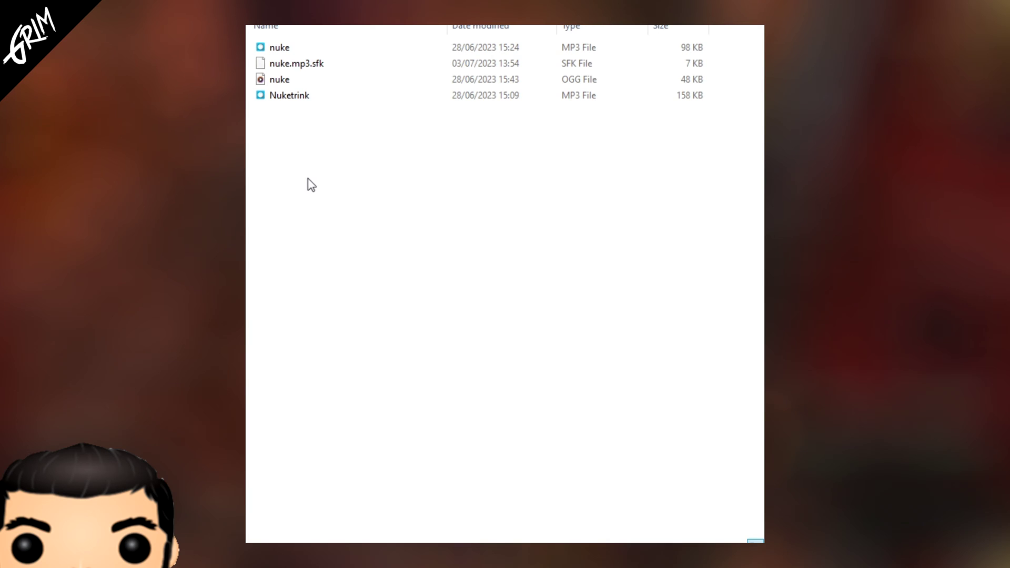
# Marquee-select the four nuke sound files twice, clearing the selection each time
pyautogui.moveTo(318, 175); pyautogui.dragTo(264, 32)
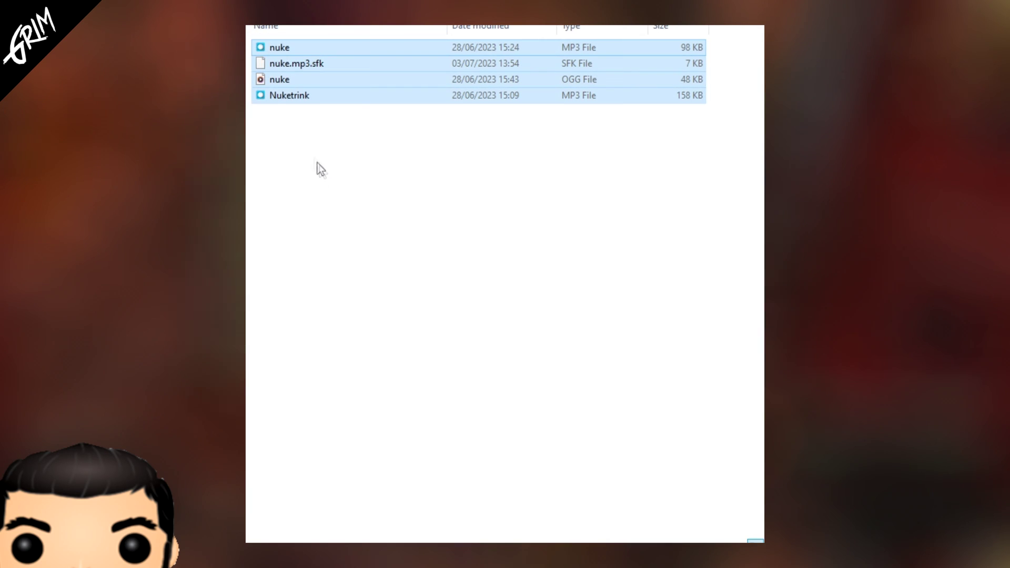
pyautogui.click(326, 172)
pyautogui.moveTo(305, 143); pyautogui.dragTo(255, 44)
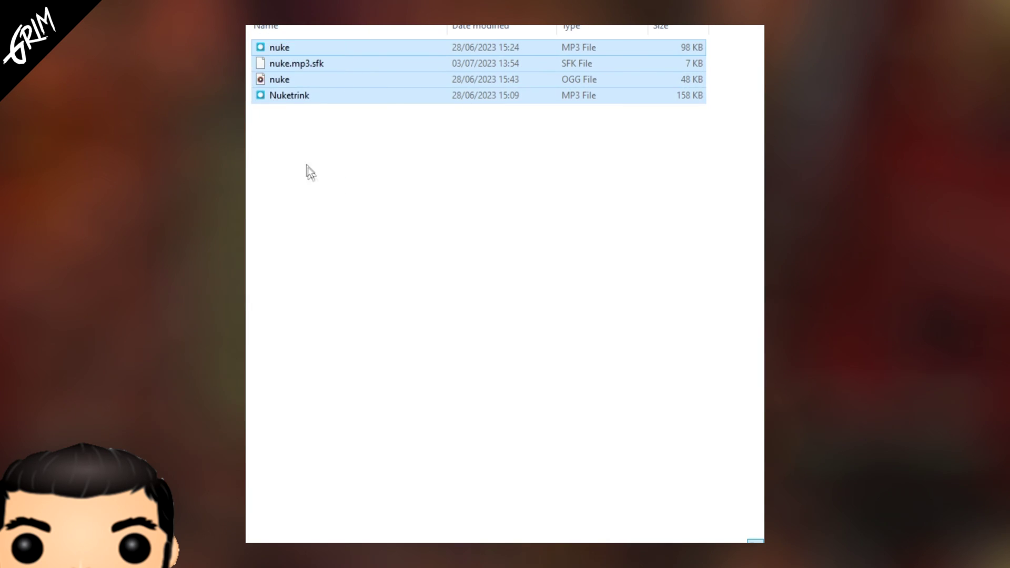
pyautogui.click(311, 174)
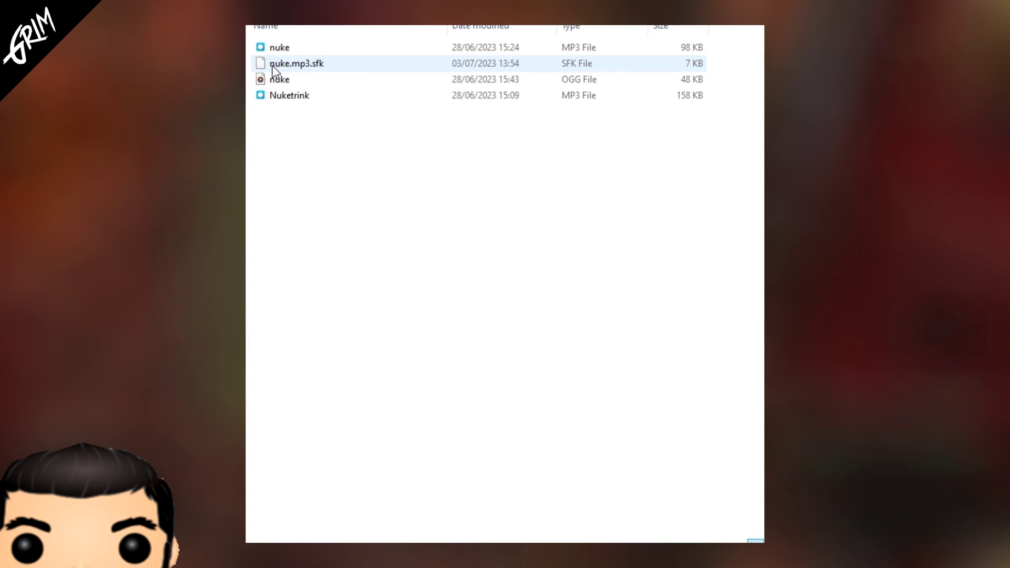
# Select nuke.mp3.sfk, Nuketrink, the nuke OGG and the nuke MP3 files one by one
pyautogui.click(272, 65)
pyautogui.click(314, 150)
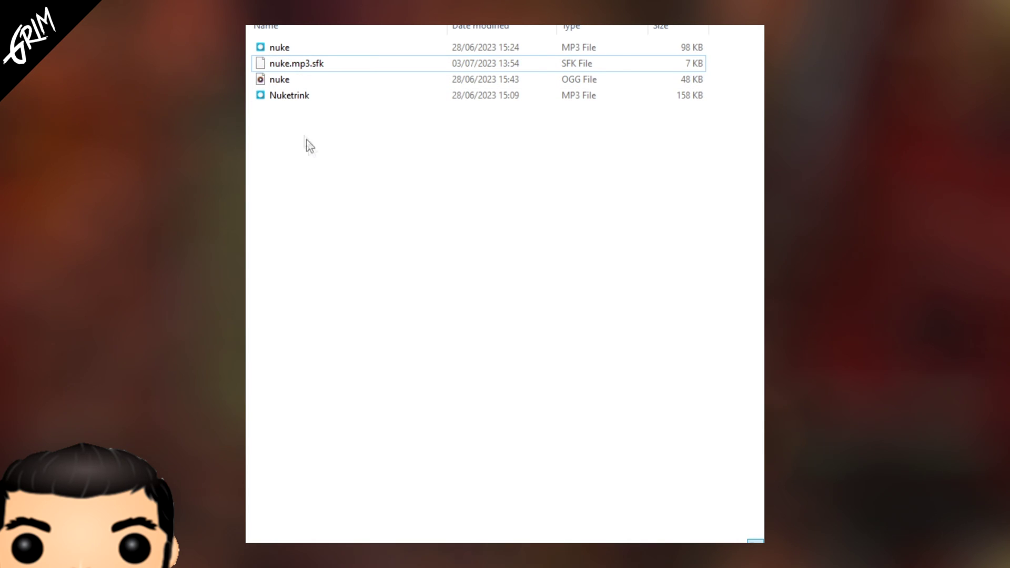
pyautogui.click(293, 96)
pyautogui.click(286, 80)
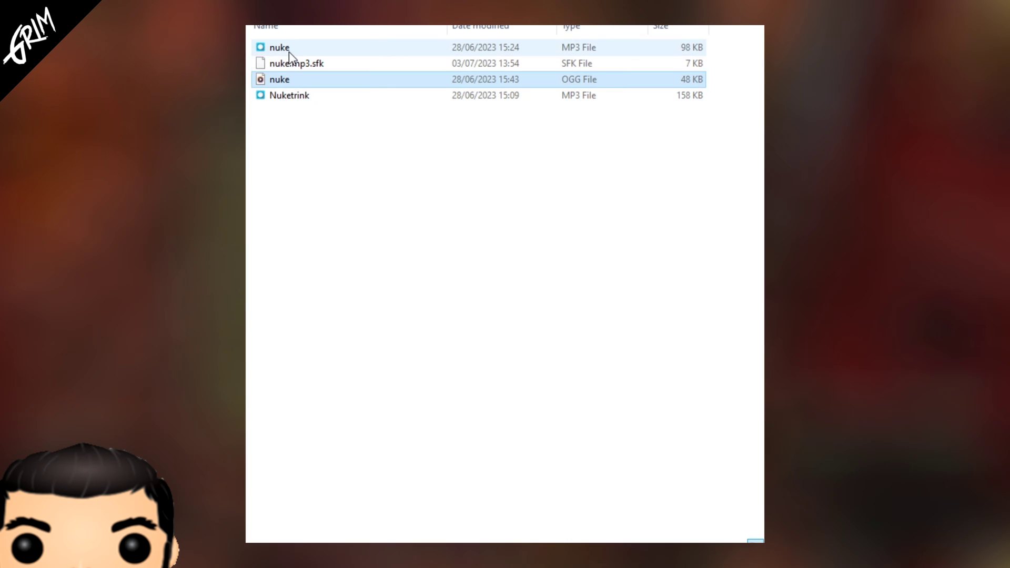
pyautogui.click(289, 49)
pyautogui.click(291, 98)
pyautogui.click(283, 78)
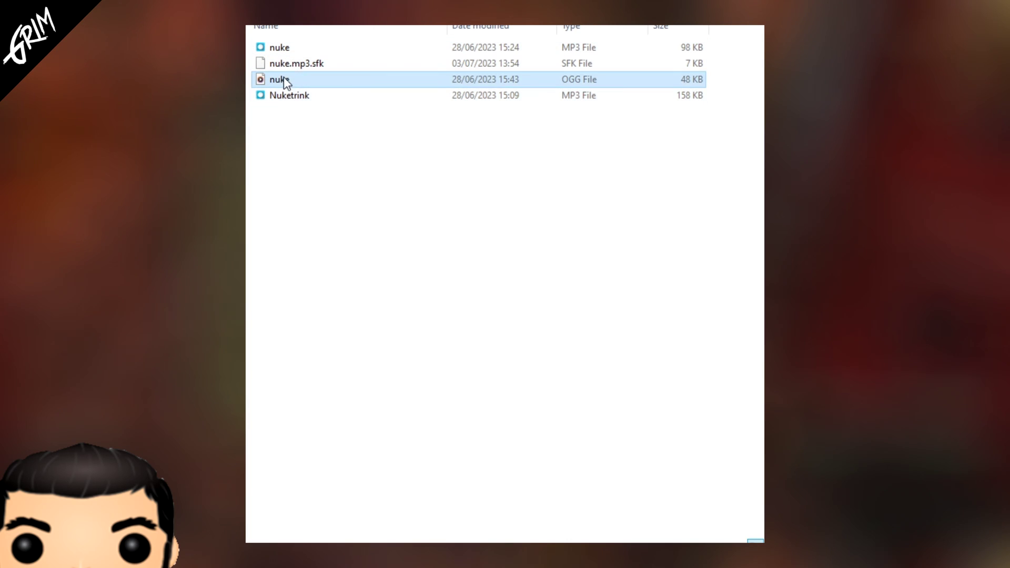
pyautogui.click(278, 52)
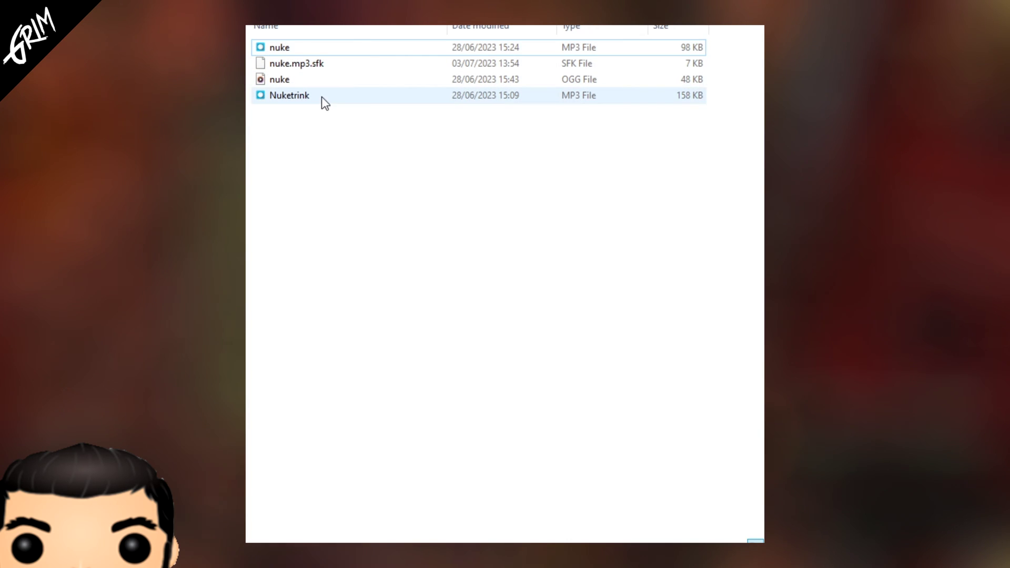
pyautogui.click(283, 111)
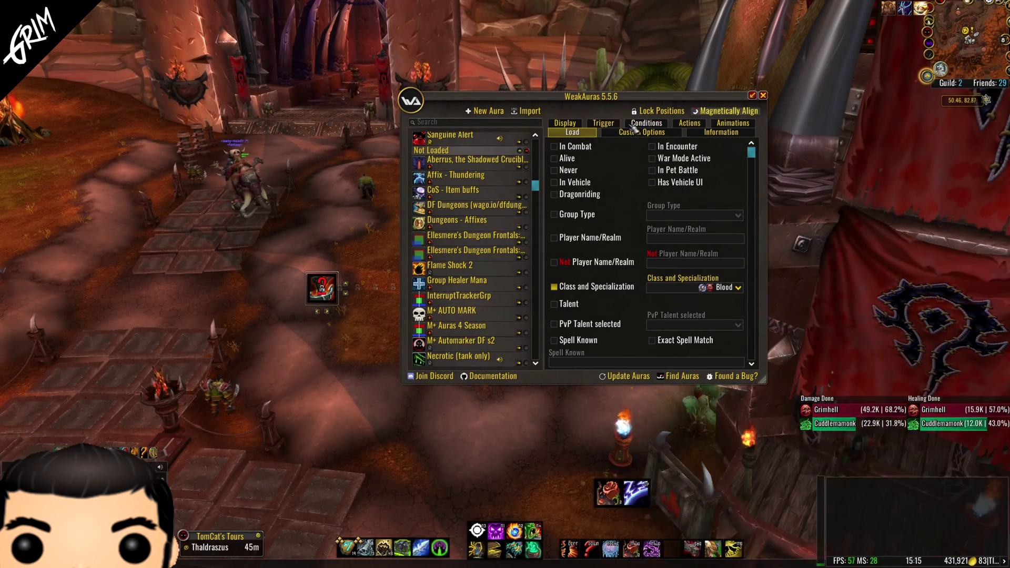
# Go to the Actions tab and scroll through the On Show sound set to Interface\AddOns\Custom\Nuke.mp3
pyautogui.click(689, 124)
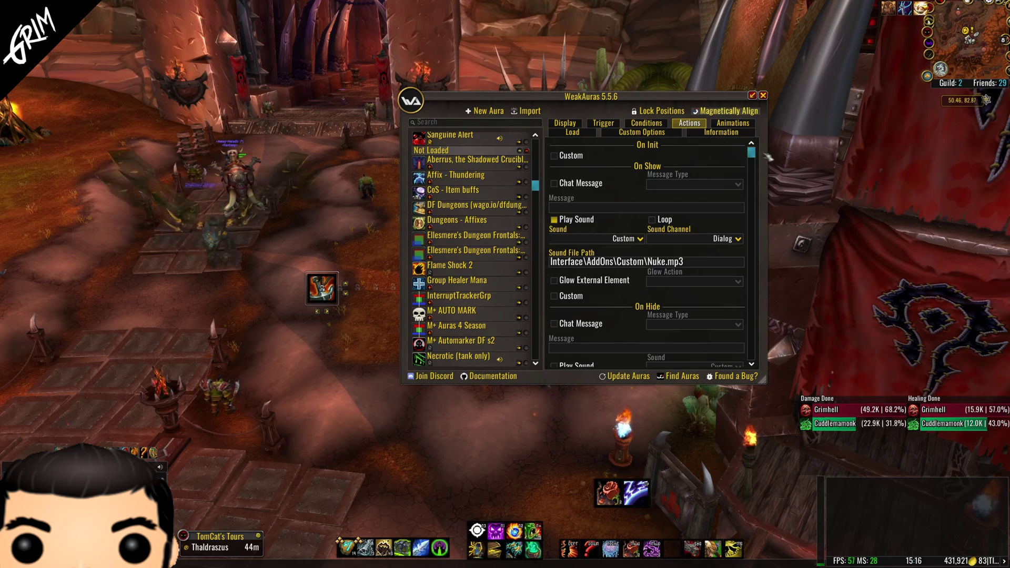
pyautogui.moveTo(753, 152); pyautogui.dragTo(764, 203)
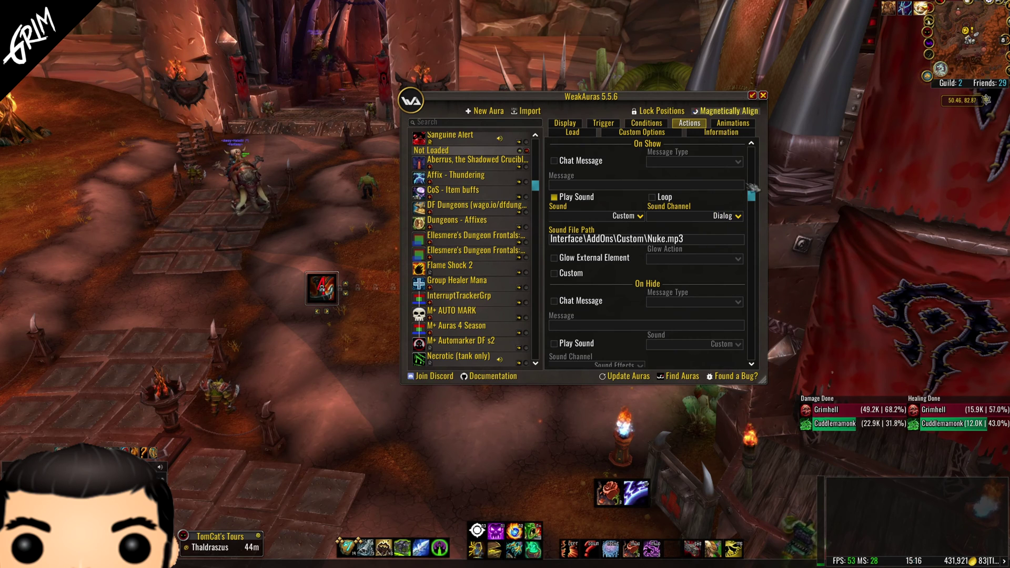
pyautogui.scroll(2, 745, 185)
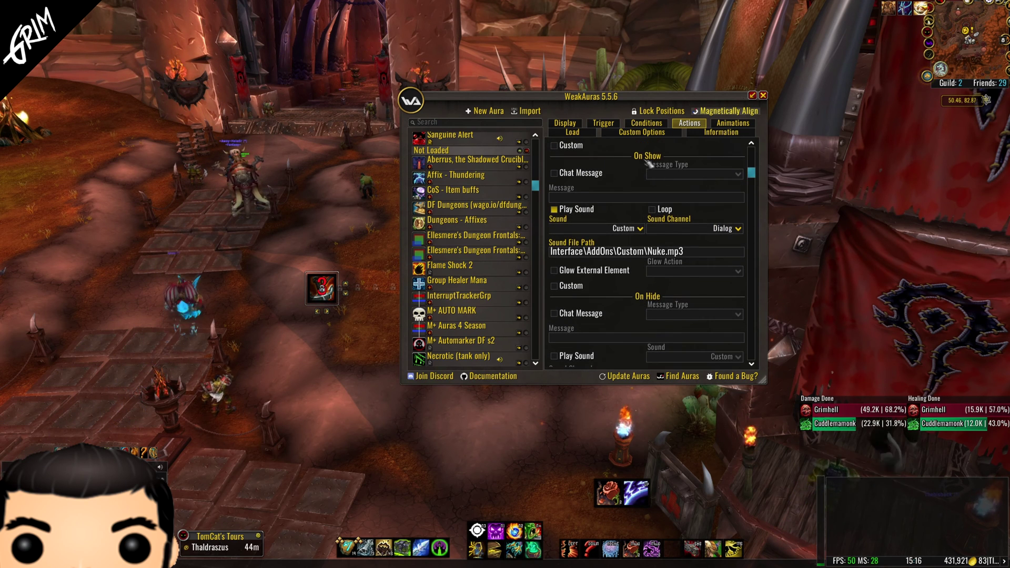
pyautogui.moveTo(758, 172); pyautogui.dragTo(776, 277)
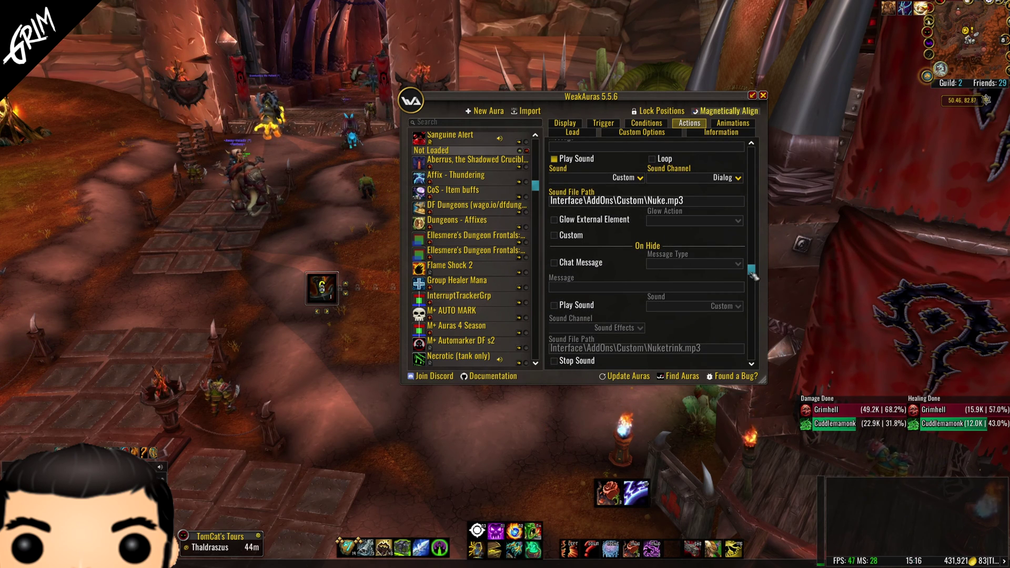
pyautogui.moveTo(751, 270); pyautogui.dragTo(754, 188)
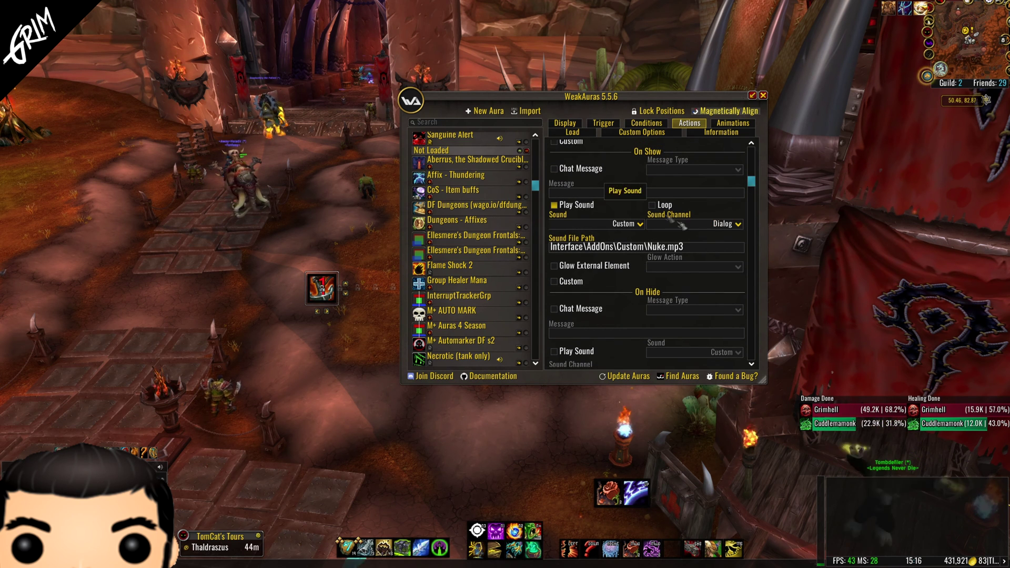
# Scroll through the list of available On Show sounds
pyautogui.click(637, 224)
pyautogui.scroll(-5, 599, 298)
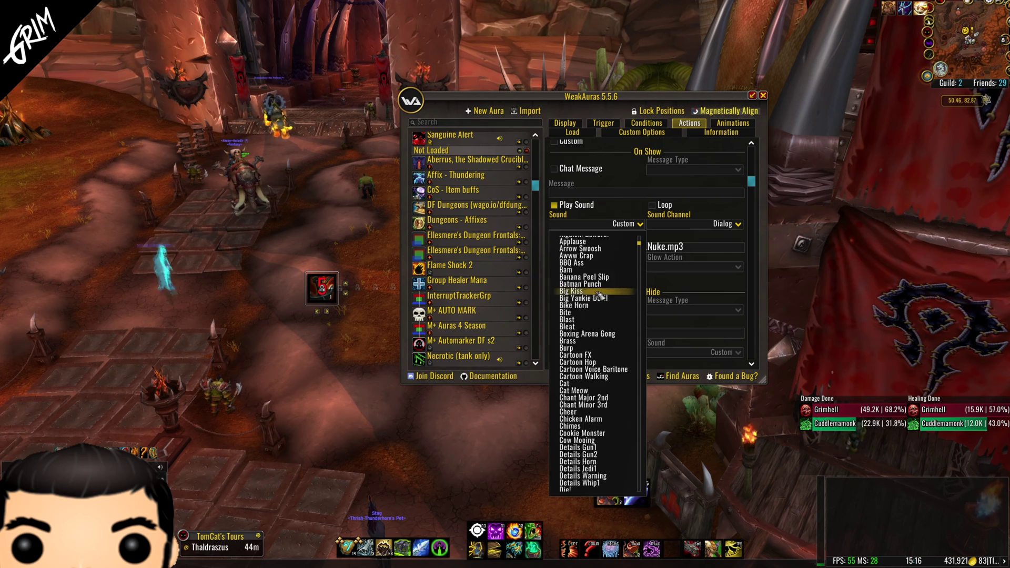
pyautogui.scroll(-6, 599, 298)
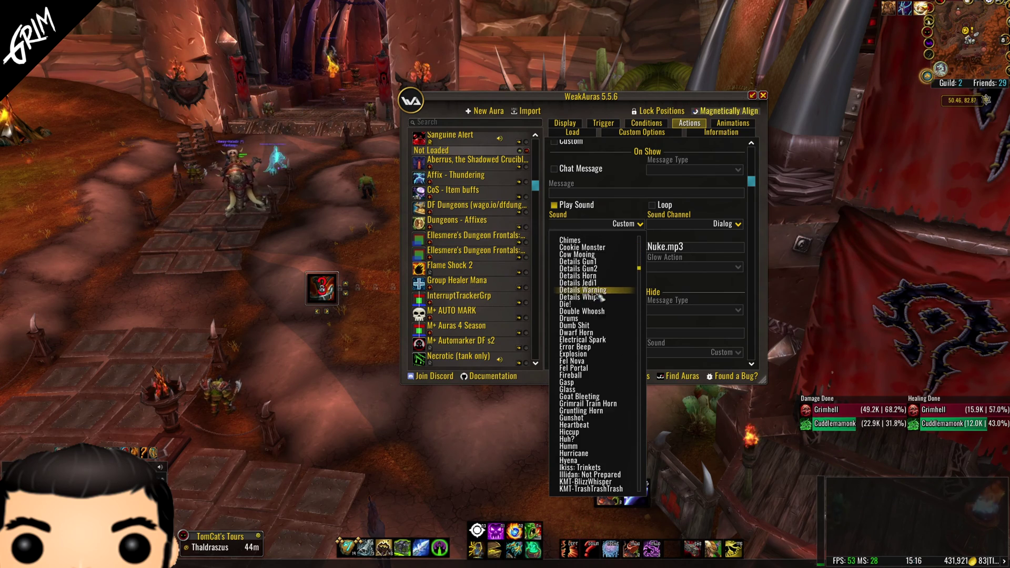
pyautogui.scroll(-6, 600, 298)
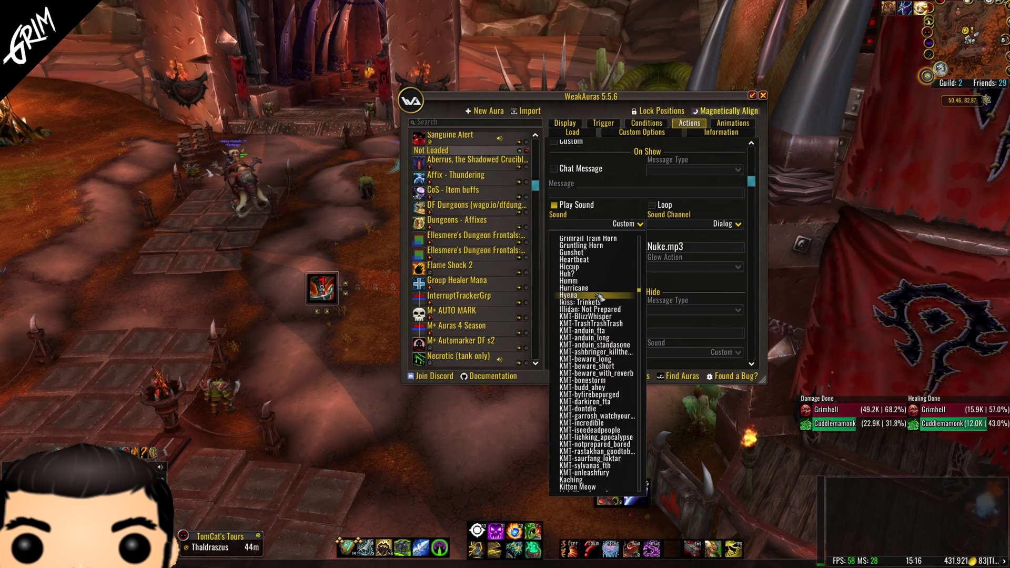
pyautogui.scroll(-6, 600, 298)
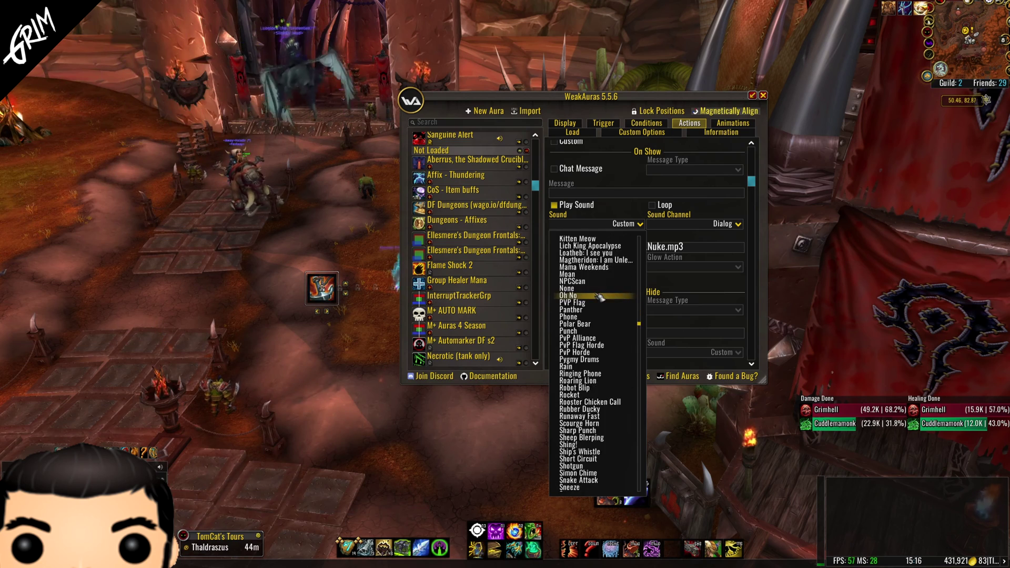
pyautogui.scroll(-6, 600, 298)
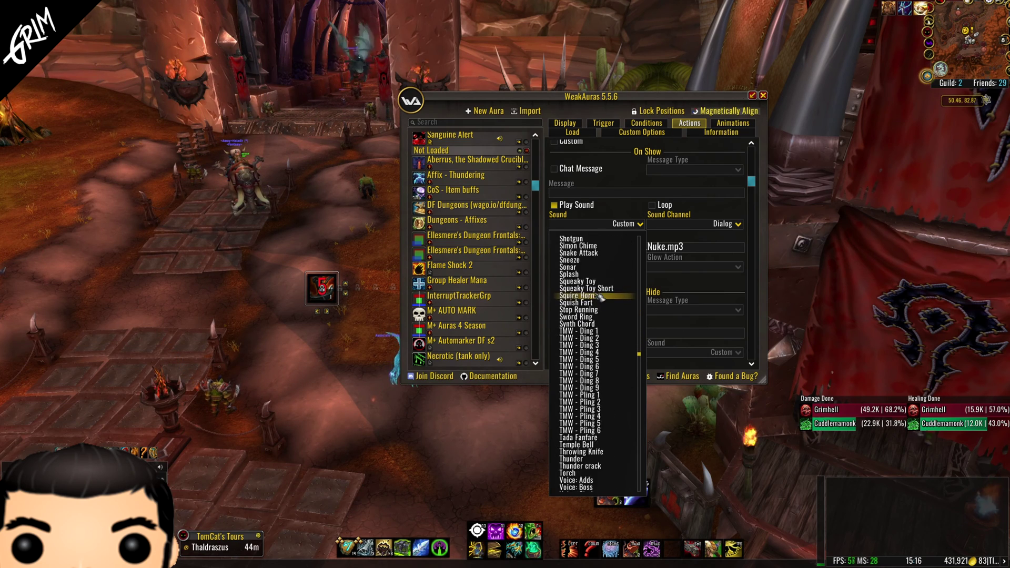
pyautogui.scroll(-6, 600, 298)
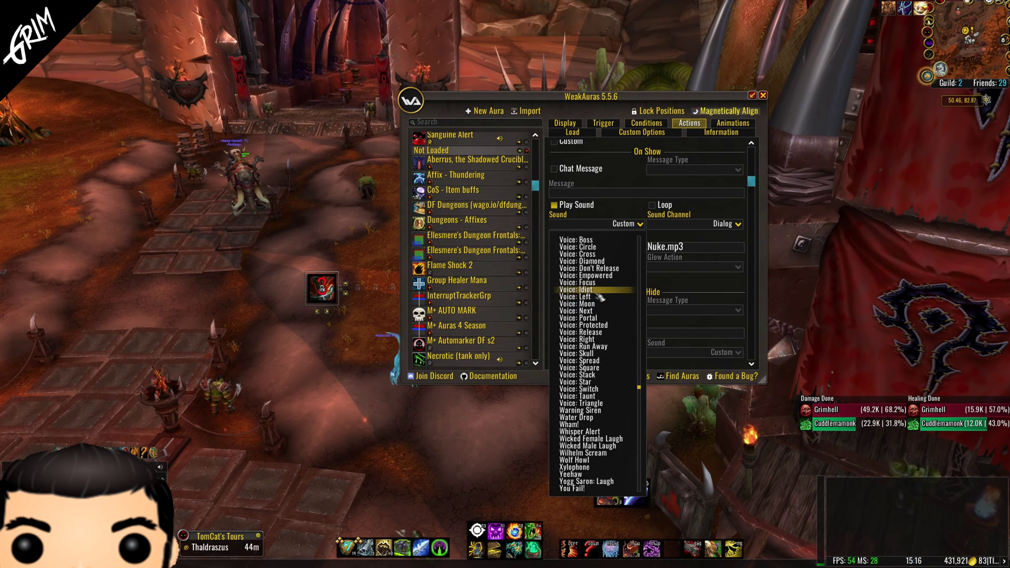
pyautogui.scroll(-4, 600, 298)
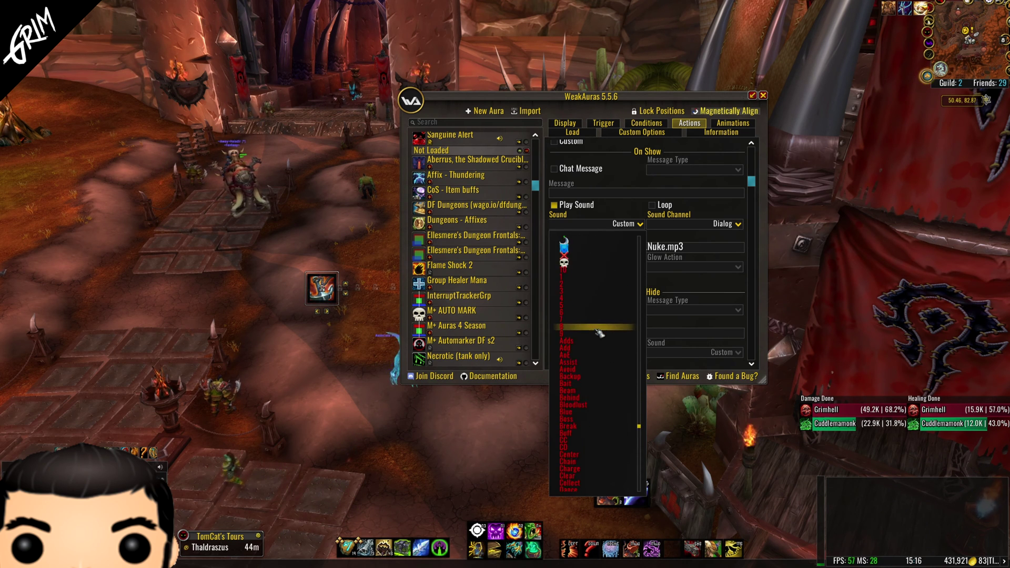
pyautogui.scroll(5, 600, 333)
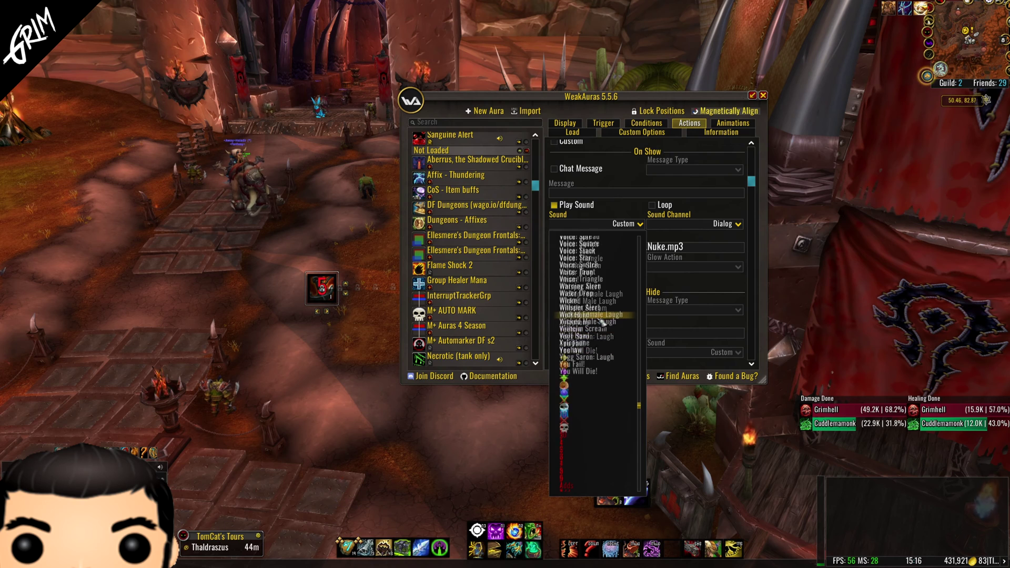
pyautogui.moveTo(639, 393); pyautogui.dragTo(647, 260)
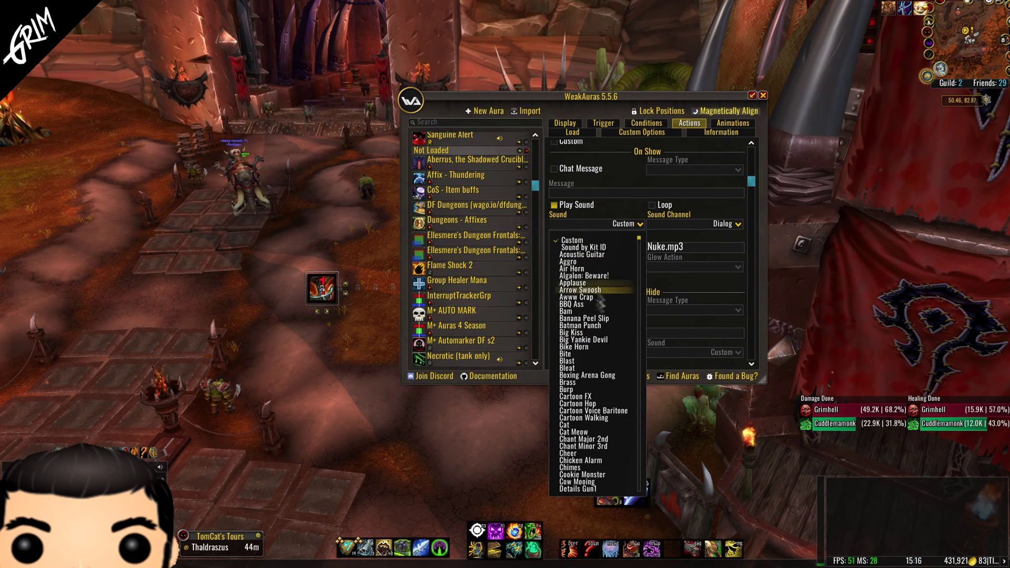
pyautogui.scroll(4, 592, 316)
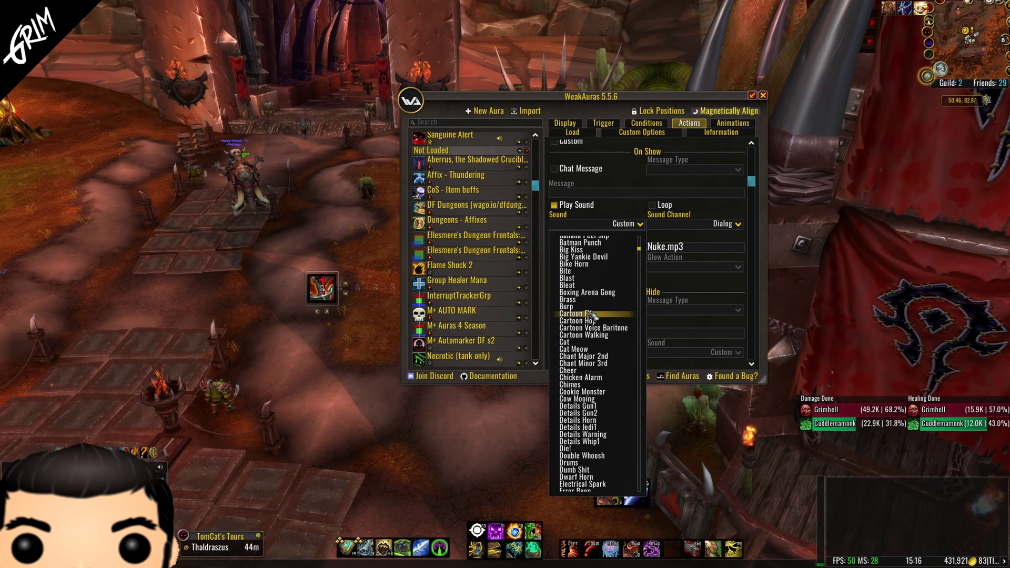
# Keep the Custom Nuke.mp3 sound on the Dialog channel, close WeakAuras and bring up the Game Menu
pyautogui.click(641, 224)
pyautogui.click(640, 224)
pyautogui.scroll(1, 640, 261)
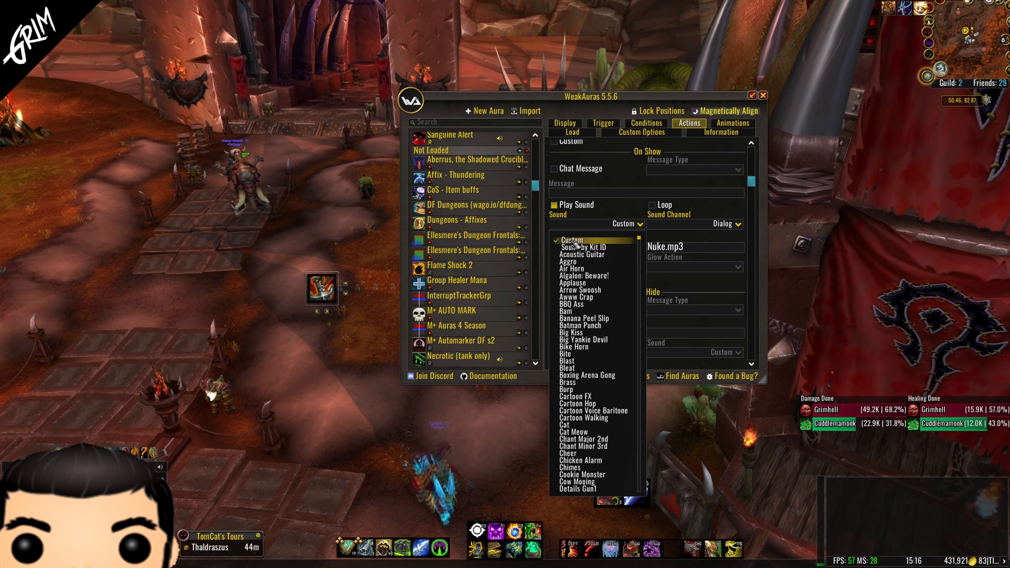
pyautogui.click(577, 244)
pyautogui.click(737, 225)
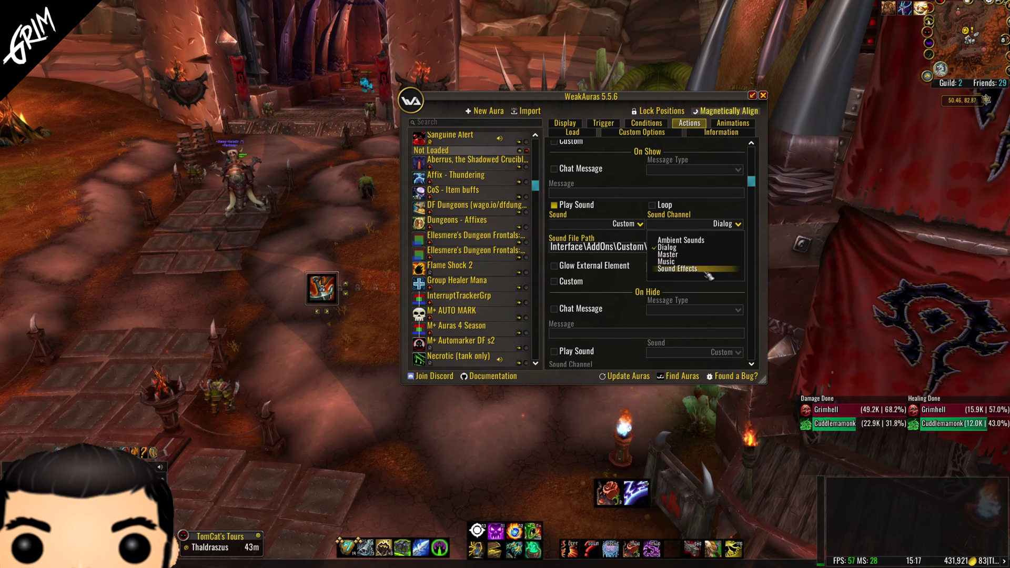
pyautogui.click(734, 223)
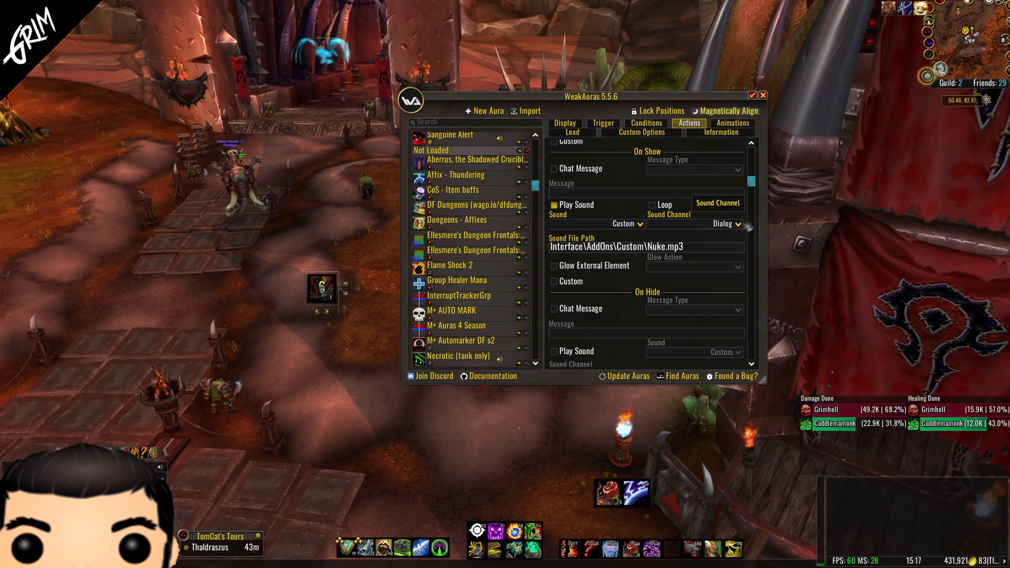
pyautogui.click(764, 95)
pyautogui.press('Escape')
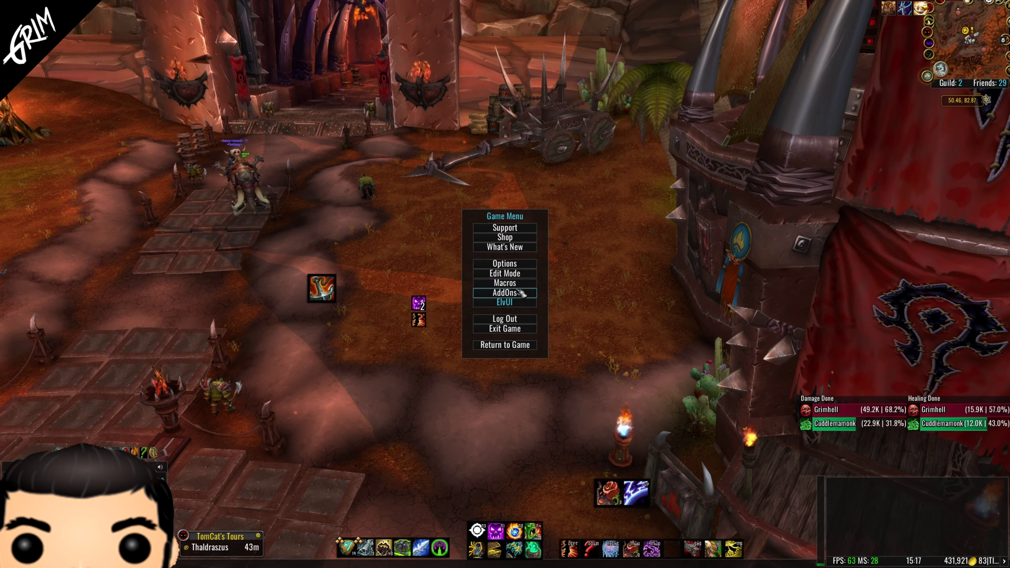
# Check the volume sliders in the game's Audio options, then reopen WeakAuras
pyautogui.click(521, 265)
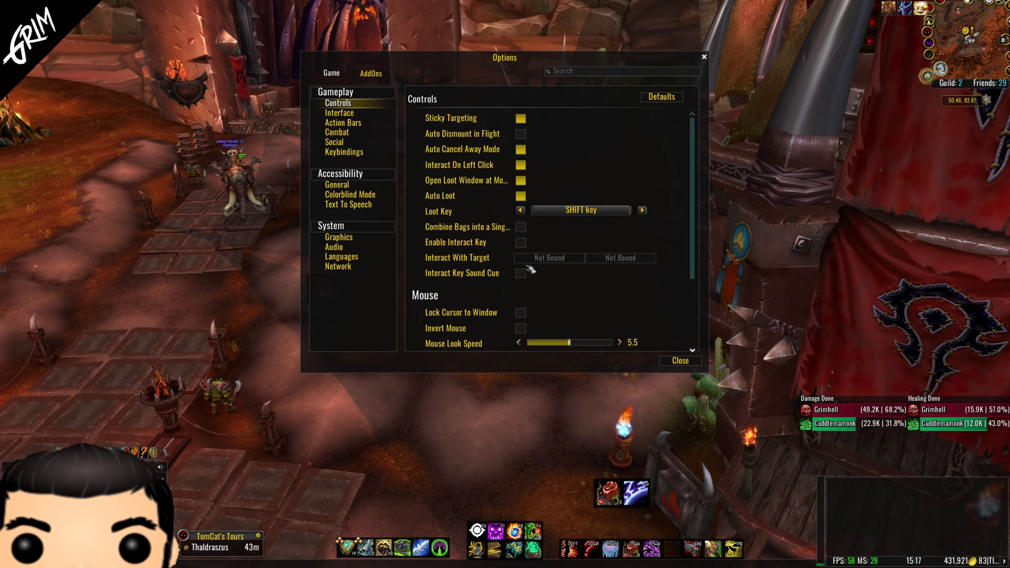
pyautogui.click(334, 246)
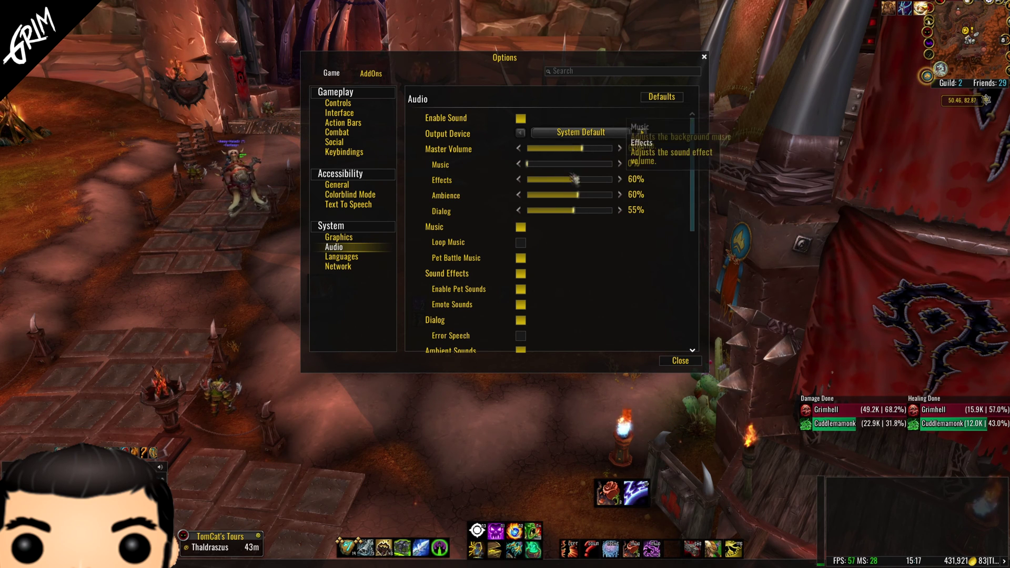
pyautogui.click(681, 360)
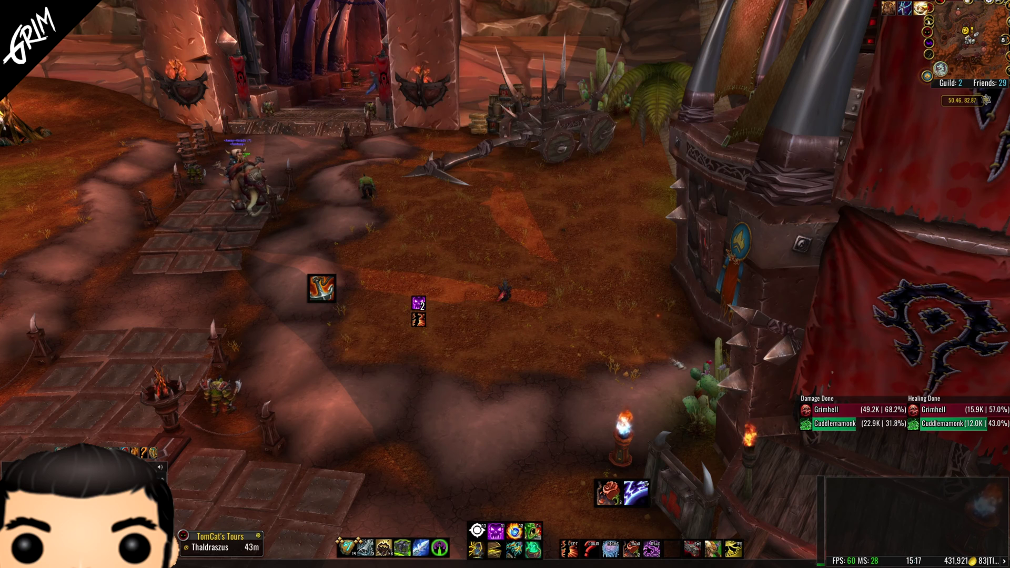
pyautogui.hotkey('ctrl', 'w')
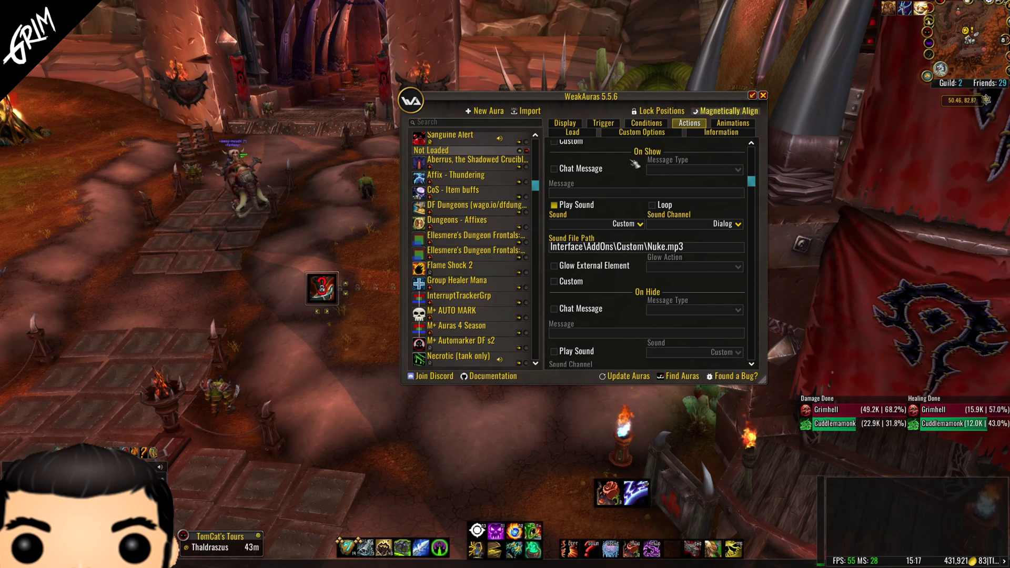
# Move the WeakAuras window up-left and enlarge it from the bottom-right corner
pyautogui.moveTo(610, 100); pyautogui.dragTo(395, 78)
pyautogui.moveTo(553, 363); pyautogui.dragTo(672, 444)
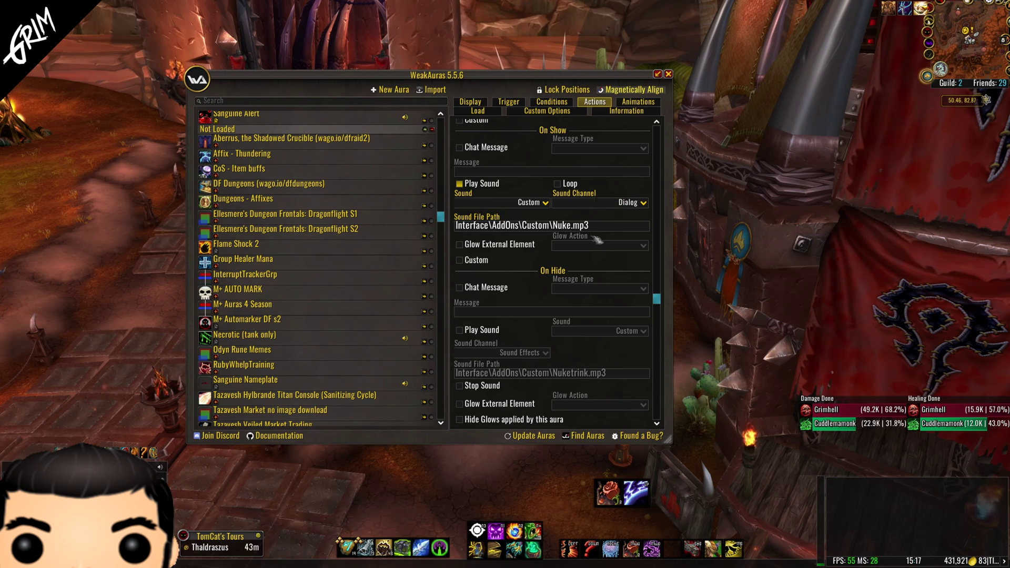
# Leave On Show Custom code switched off, glance at the Display tab, and close WeakAuras
pyautogui.click(610, 260)
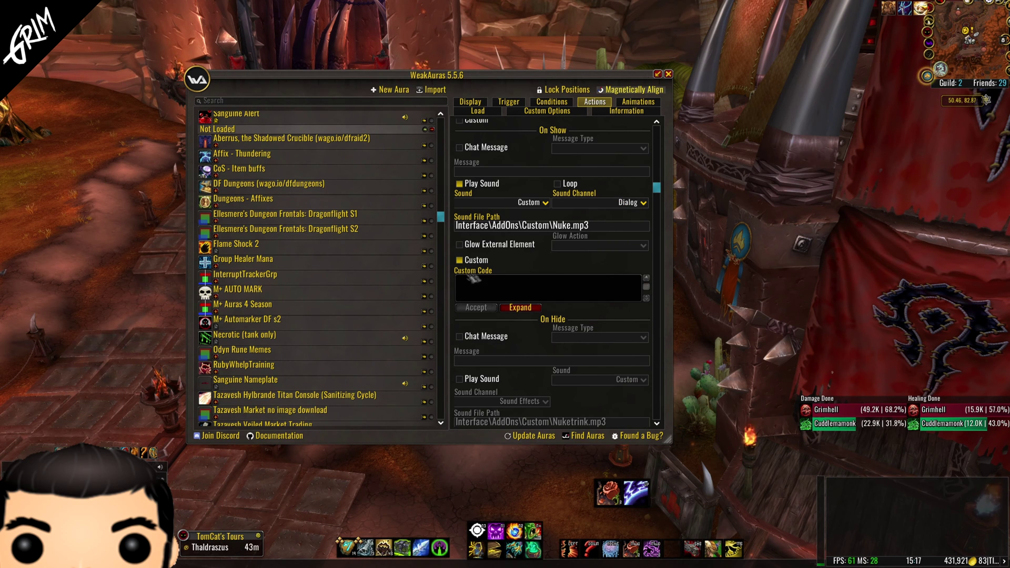
pyautogui.click(594, 260)
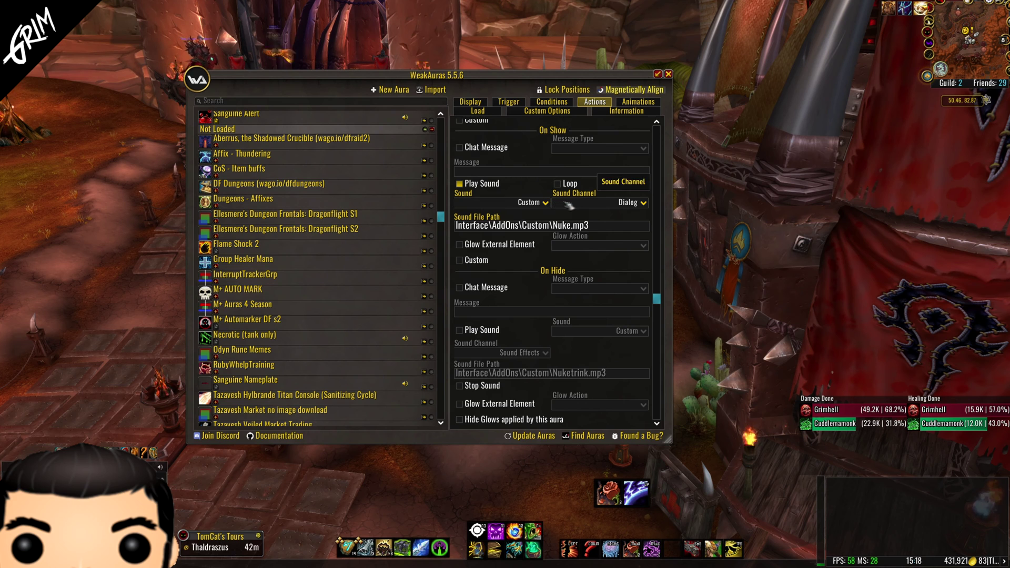
pyautogui.scroll(1, 593, 219)
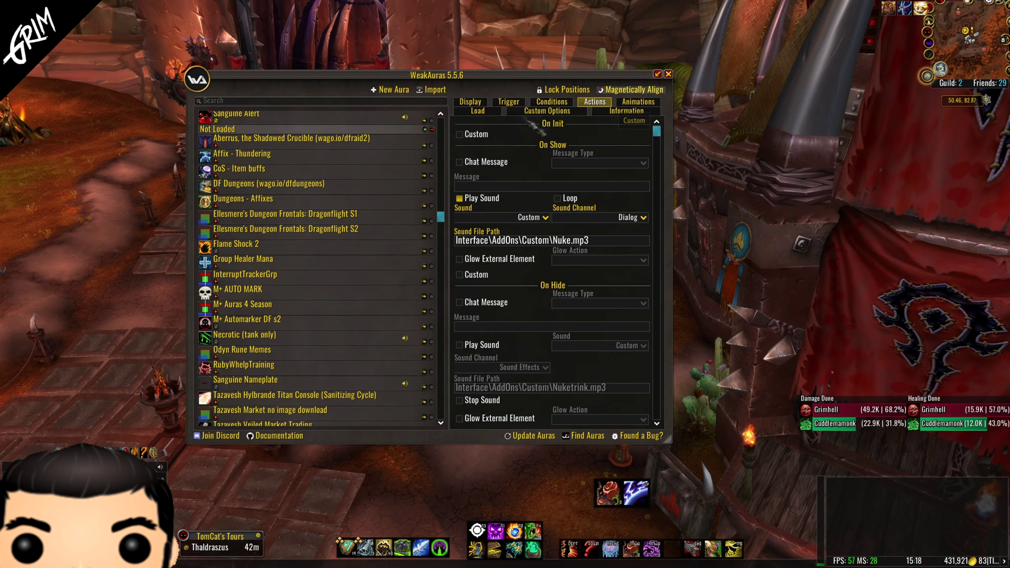
pyautogui.click(489, 102)
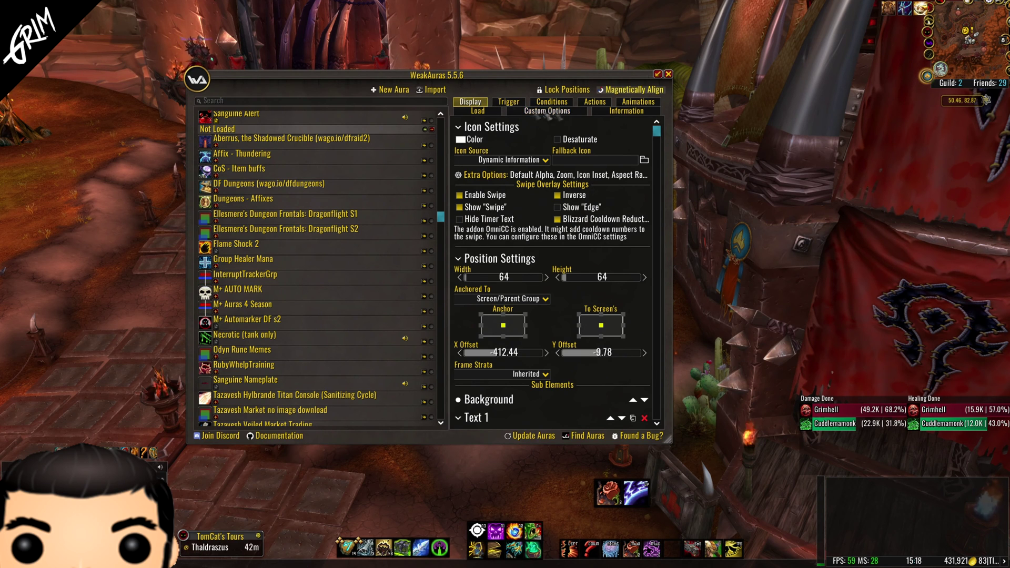
pyautogui.click(668, 75)
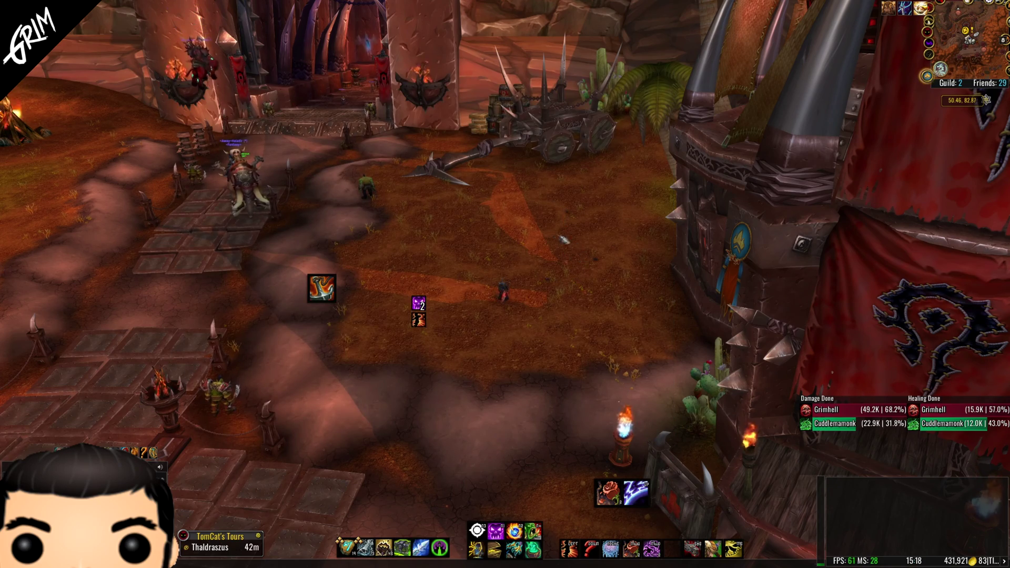
# Mount the flying dragon and fly across Orgrimmar toward the training dummies
pyautogui.moveTo(537, 219); pyautogui.dragTo(600, 182)
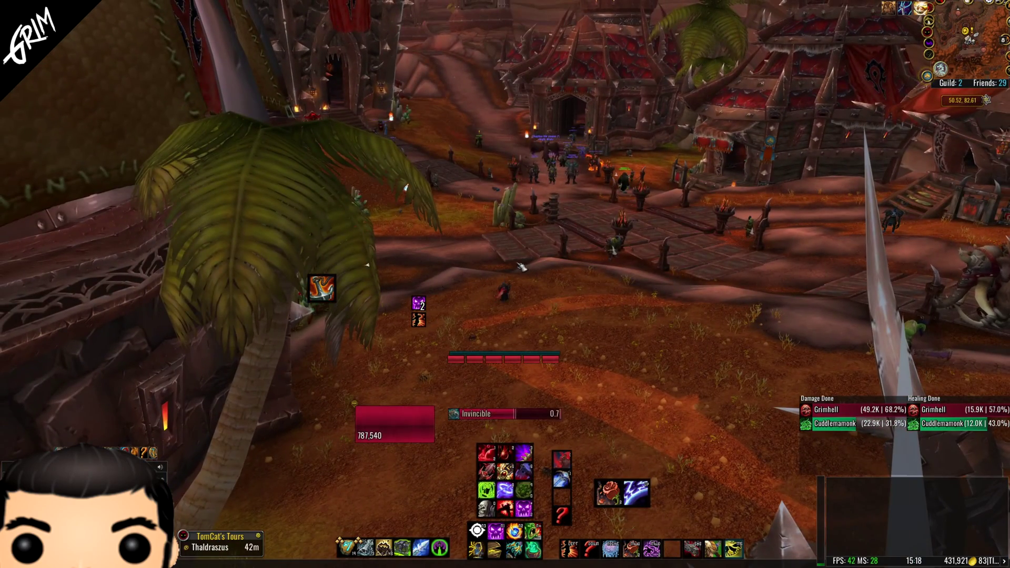
pyautogui.press('w')
pyautogui.moveTo(522, 267); pyautogui.dragTo(583, 223)
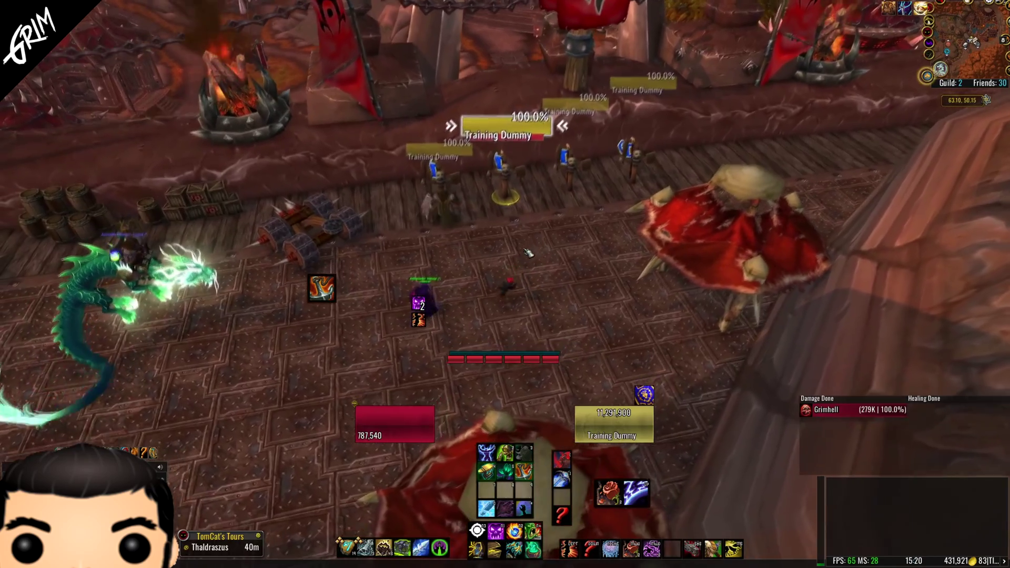
# Move up to the Training Dummy and damage it to start the trinket cooldown
pyautogui.press('q')
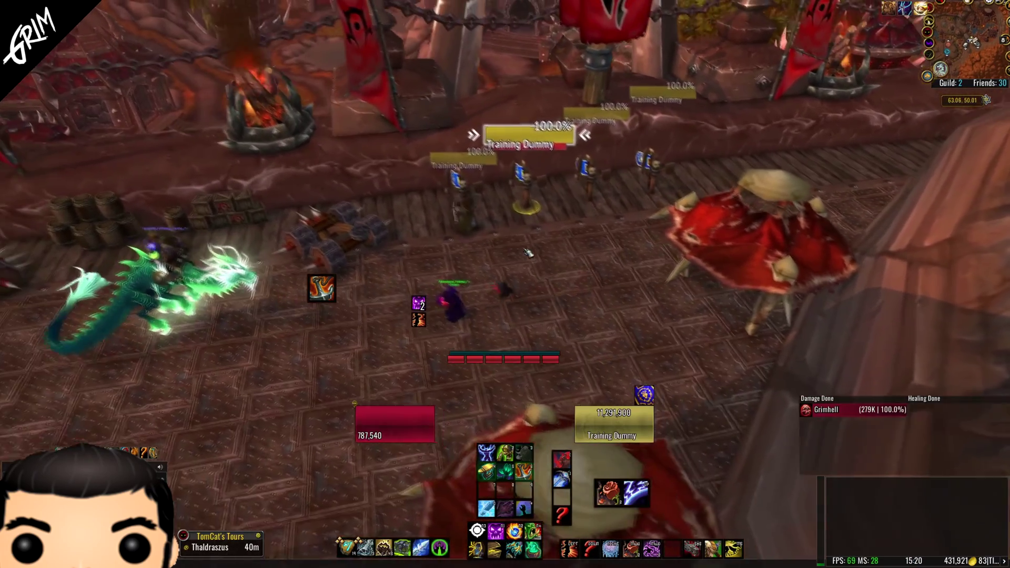
pyautogui.press('q')
pyautogui.press('w')
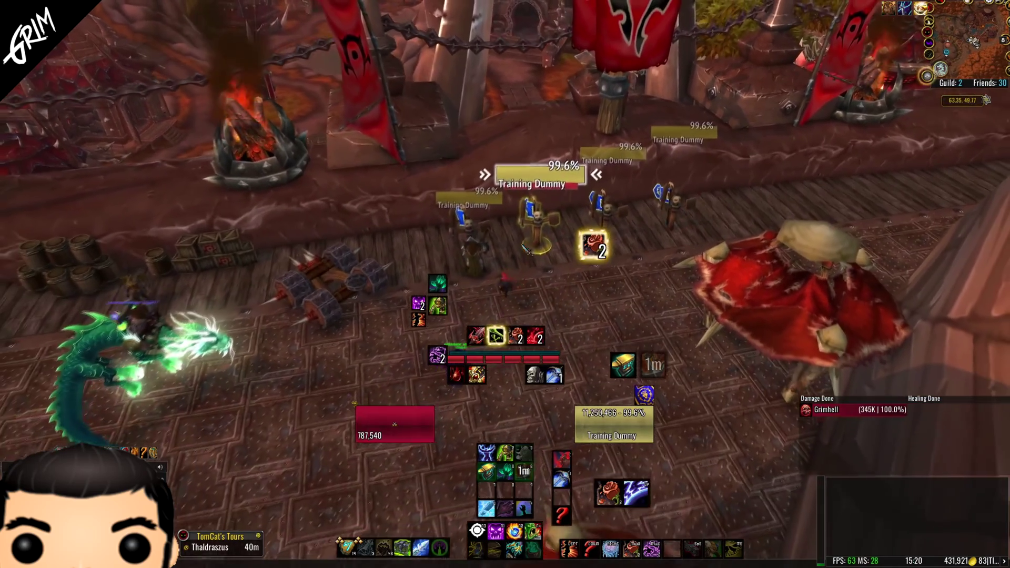
pyautogui.press('s')
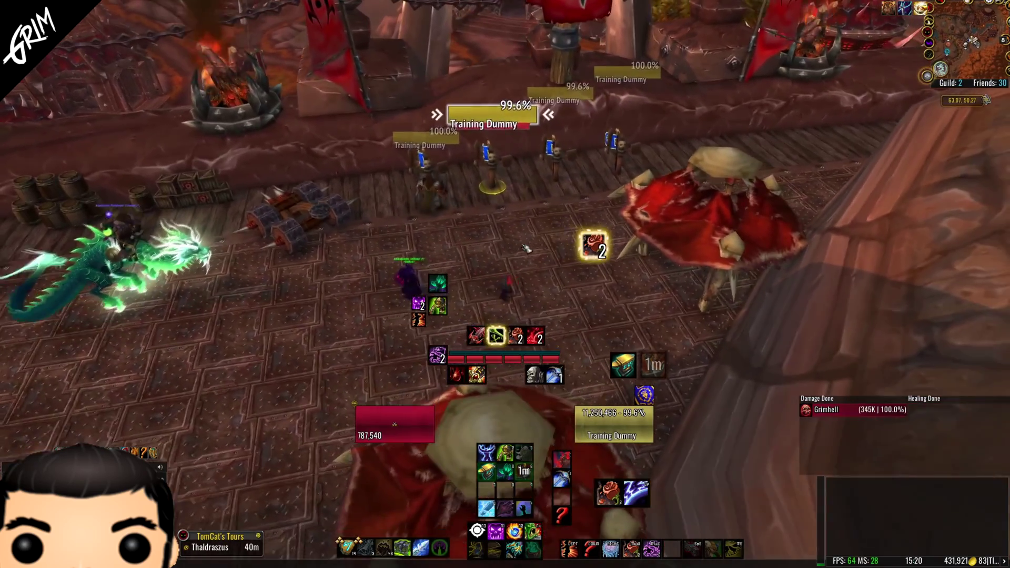
pyautogui.press('q')
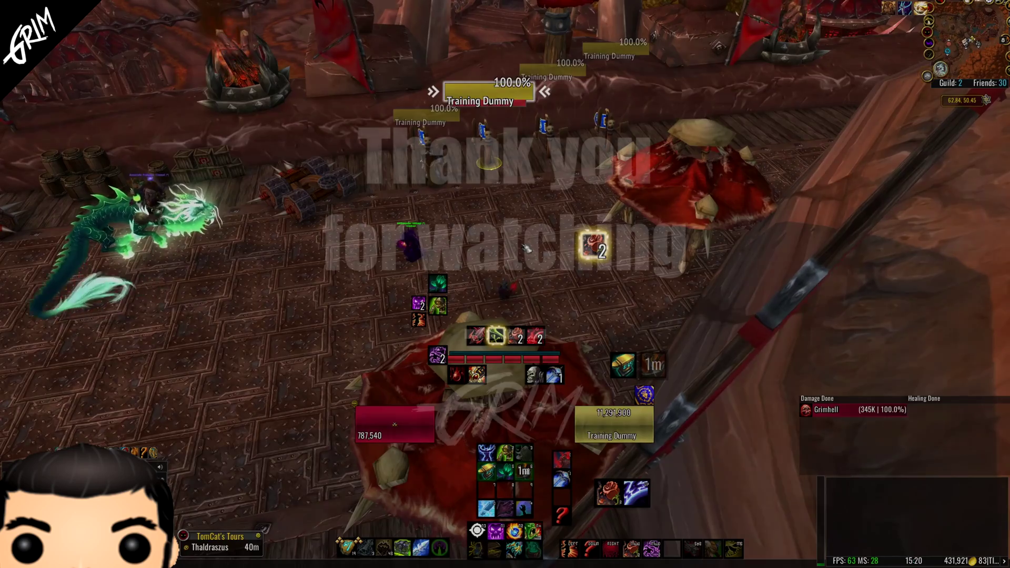